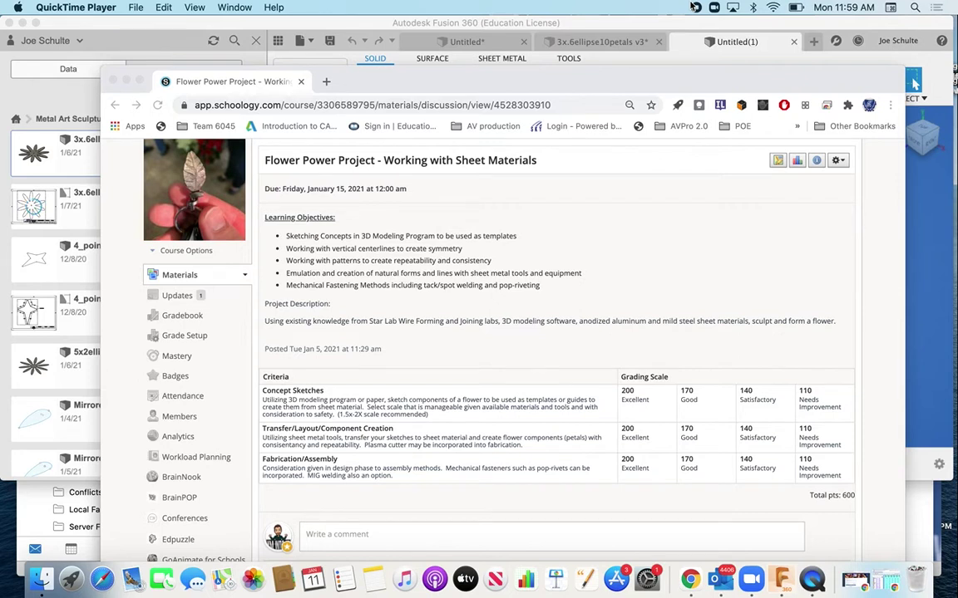
Review the Flower Power Project assignment and rubric in Schoology, then bring Fusion 360 forward.
{"action": "scroll", "coordinate": [526, 205], "scroll_direction": "up", "scroll_amount": 3}
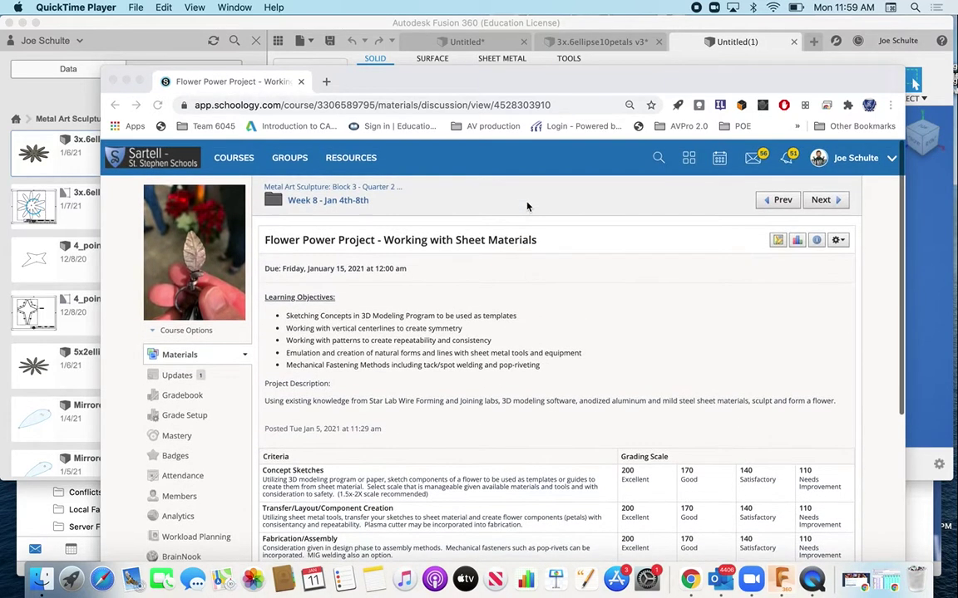
{"action": "scroll", "coordinate": [438, 284], "scroll_direction": "down", "scroll_amount": 3}
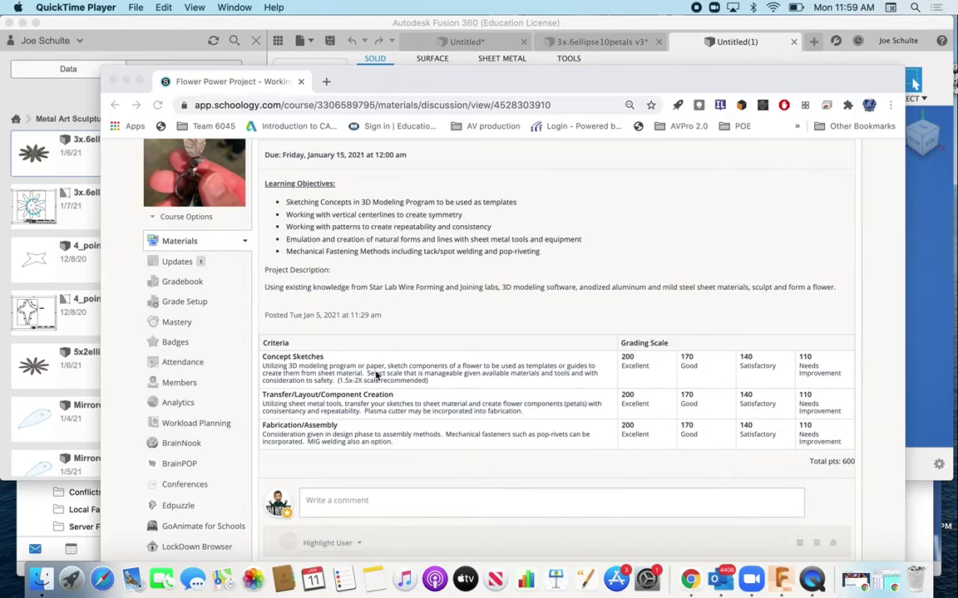
{"action": "scroll", "coordinate": [375, 359], "scroll_direction": "down", "scroll_amount": 2}
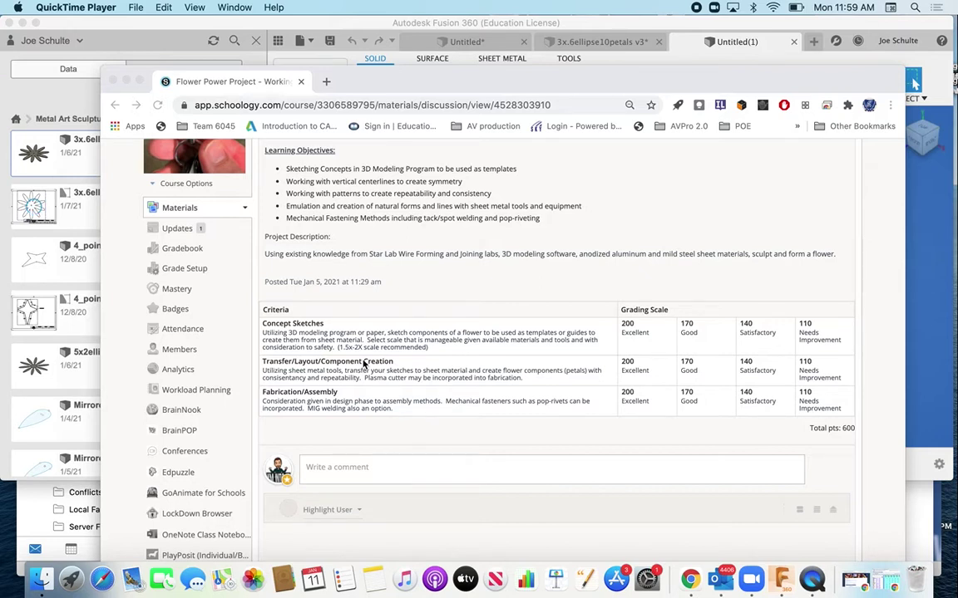
{"action": "scroll", "coordinate": [363, 364], "scroll_direction": "up", "scroll_amount": 3}
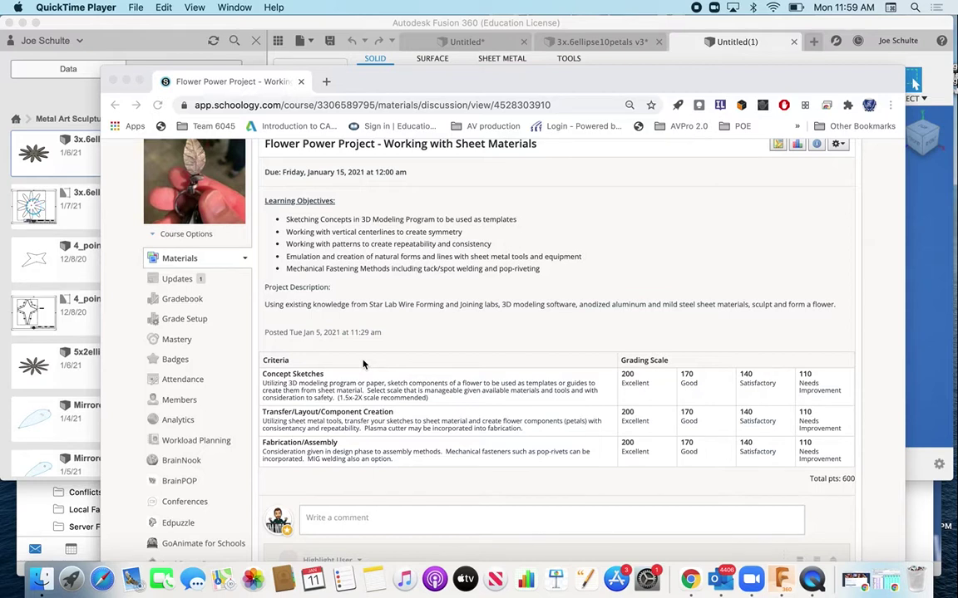
{"action": "left_click", "coordinate": [919, 266]}
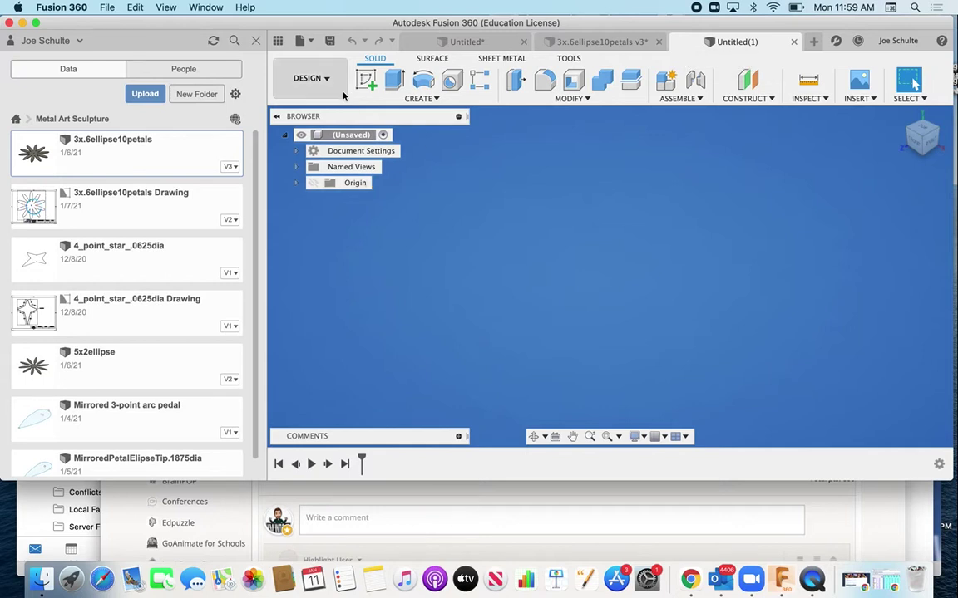
Start a new sketch on the bottom XY ground plane and pick the Ellipse tool.
{"action": "left_click", "coordinate": [365, 83]}
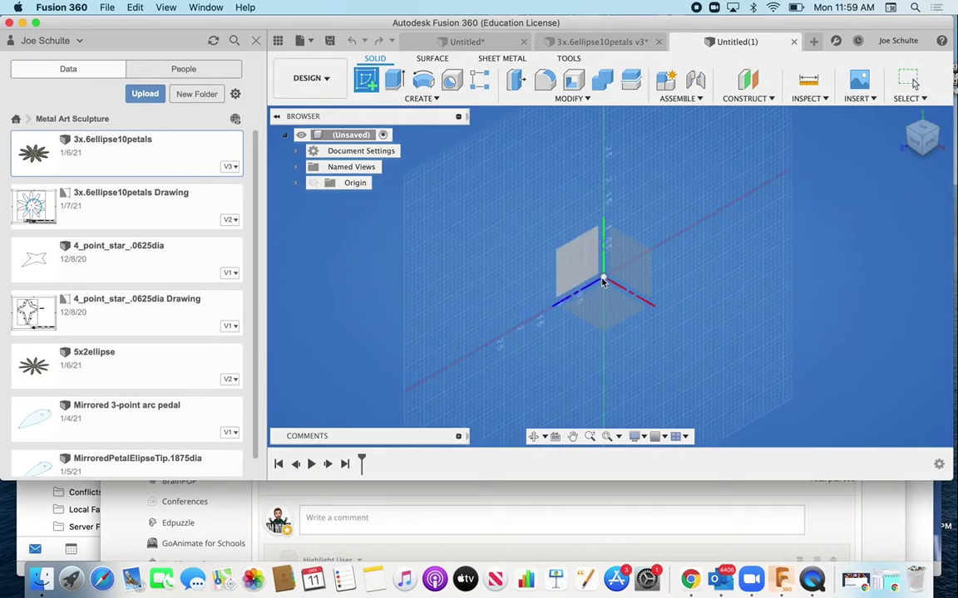
{"action": "left_click", "coordinate": [611, 305]}
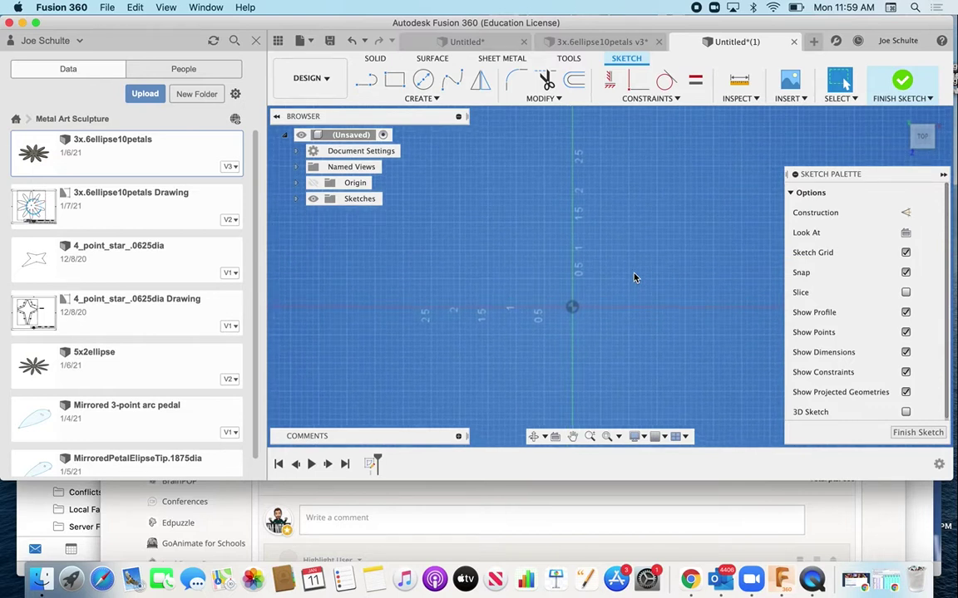
{"action": "left_click", "coordinate": [428, 98]}
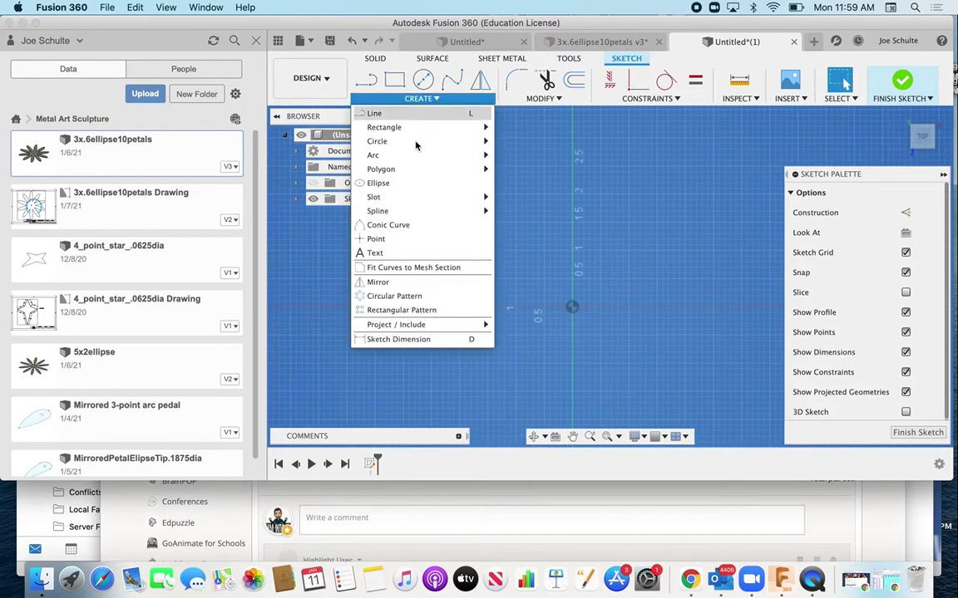
{"action": "left_click", "coordinate": [394, 197]}
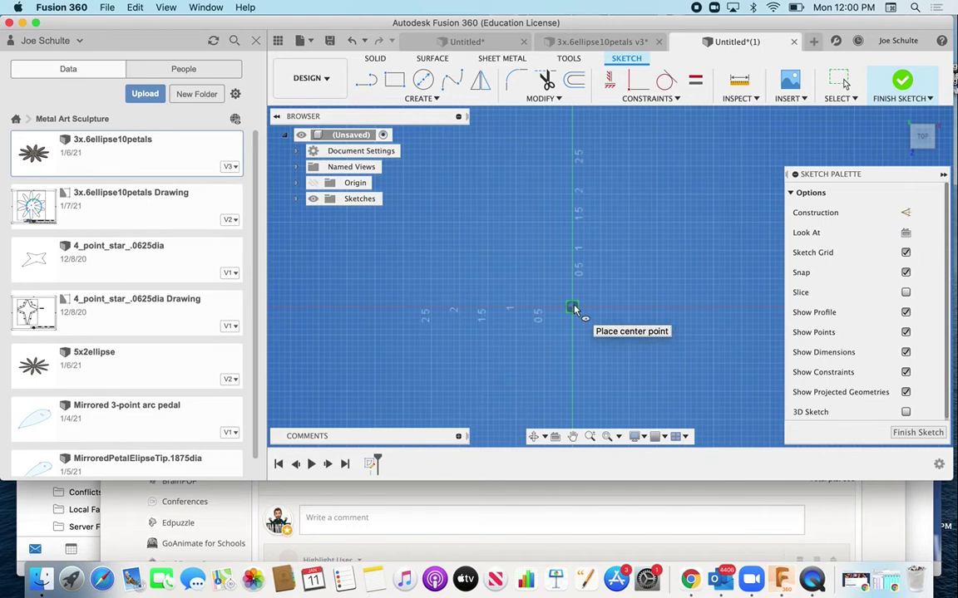
Draw an ellipse centred on the origin, 4 in long at 90° and 0.8 in wide.
{"action": "left_click", "coordinate": [573, 307]}
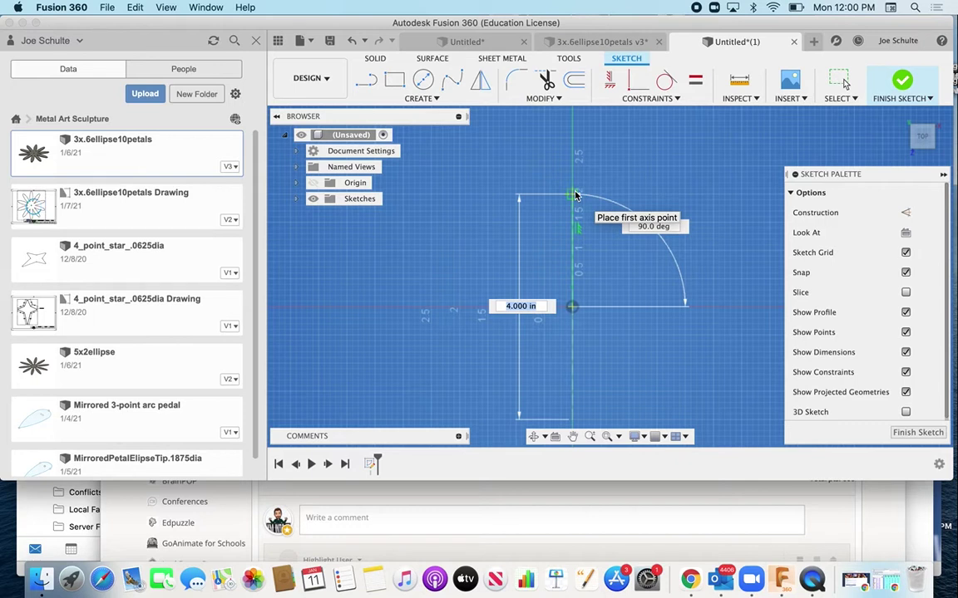
{"action": "key", "text": "Tab"}
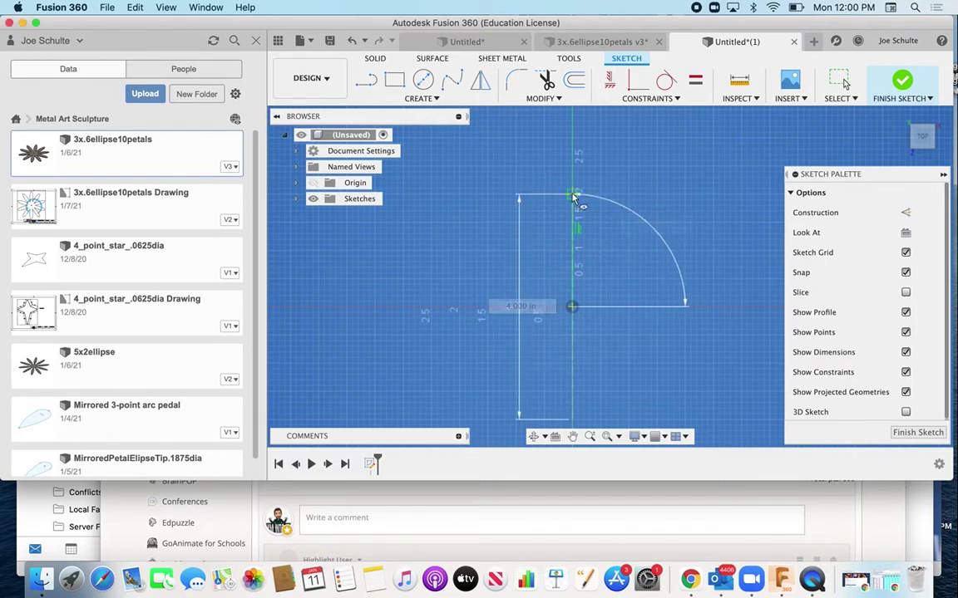
{"action": "left_click", "coordinate": [572, 197]}
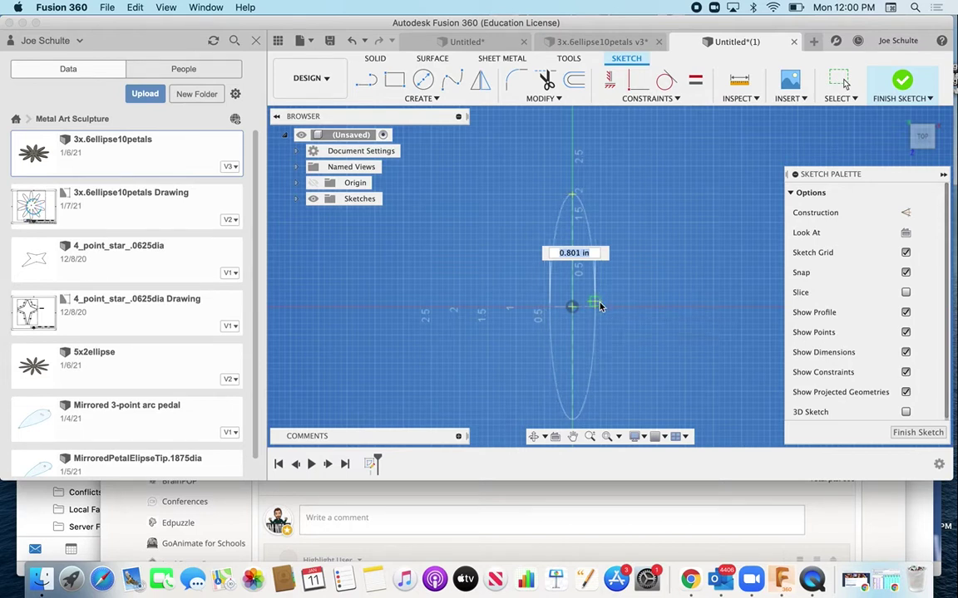
{"action": "type", "text": ".9"}
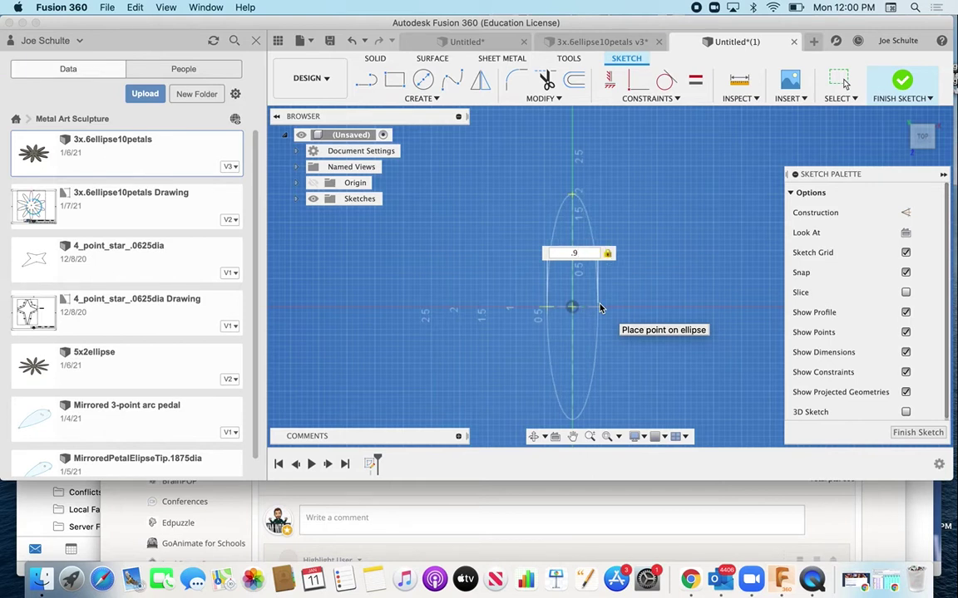
{"action": "key", "text": "BackSpace"}
{"action": "type", "text": "8"}
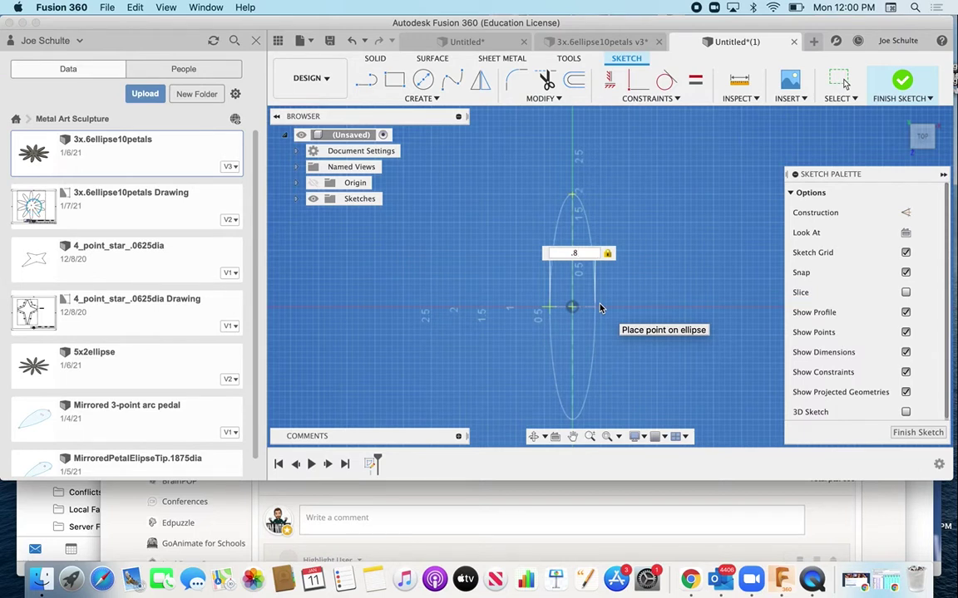
{"action": "key", "text": "Return"}
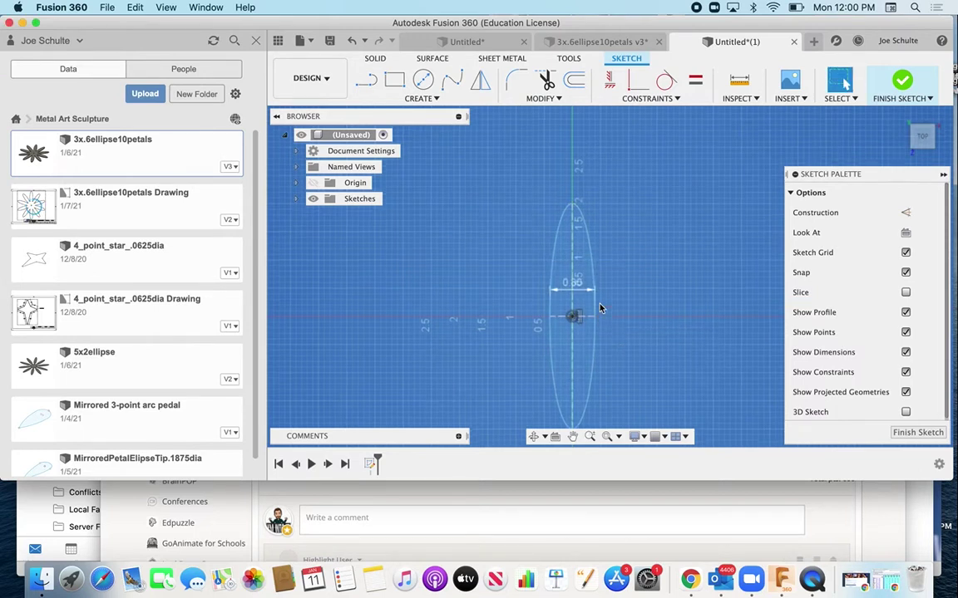
Place a sketch point on the vertical axis just below the ellipse's lower tip.
{"action": "scroll", "coordinate": [597, 285], "scroll_direction": "down", "scroll_amount": 5}
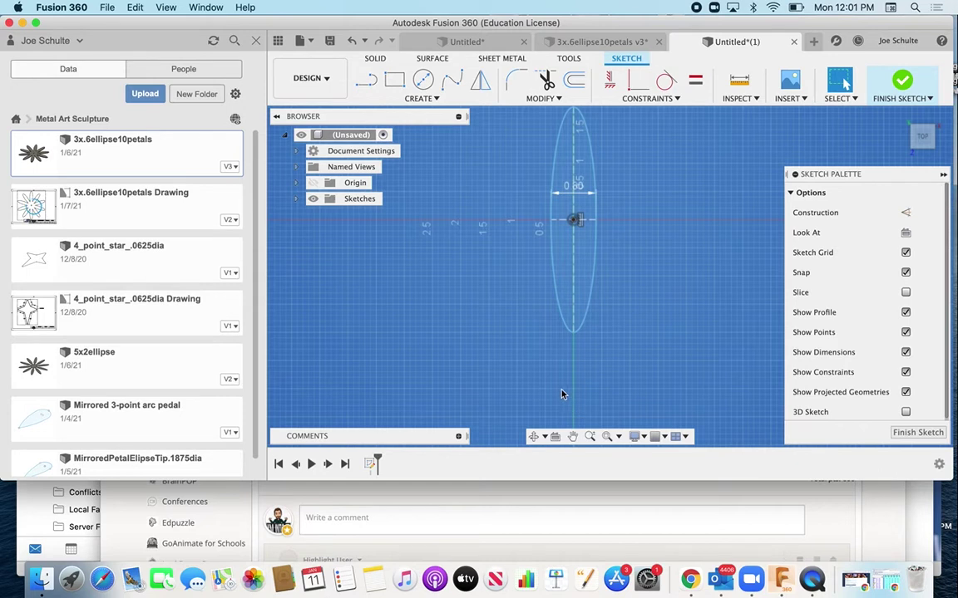
{"action": "scroll", "coordinate": [573, 415], "scroll_direction": "down", "scroll_amount": 3}
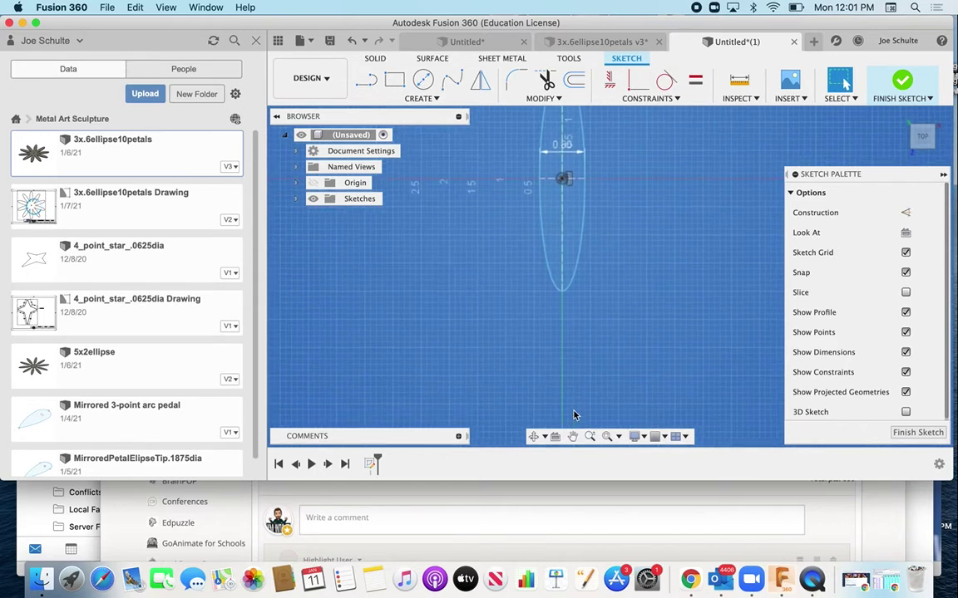
{"action": "scroll", "coordinate": [574, 415], "scroll_direction": "left", "scroll_amount": 2}
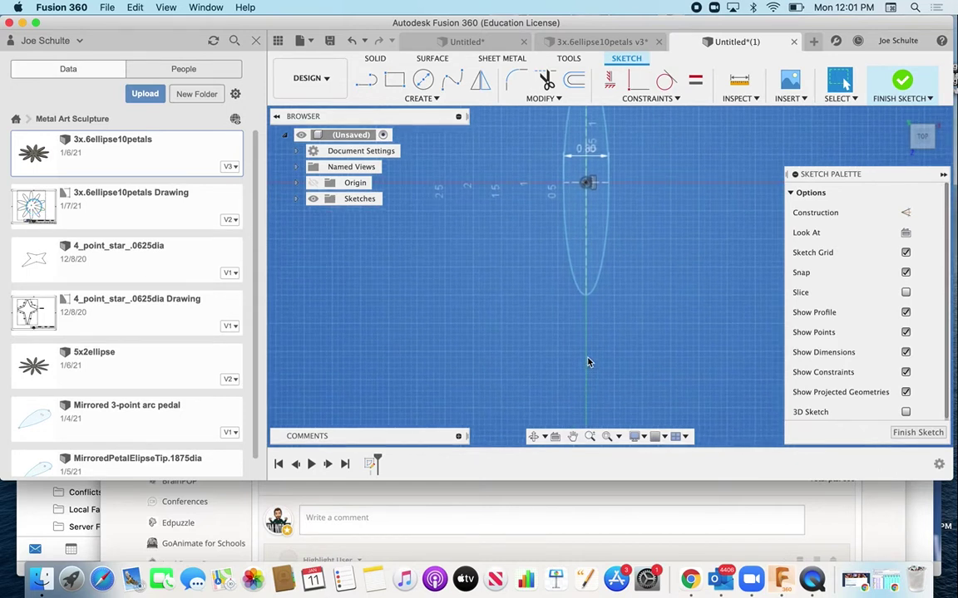
{"action": "left_click", "coordinate": [586, 296]}
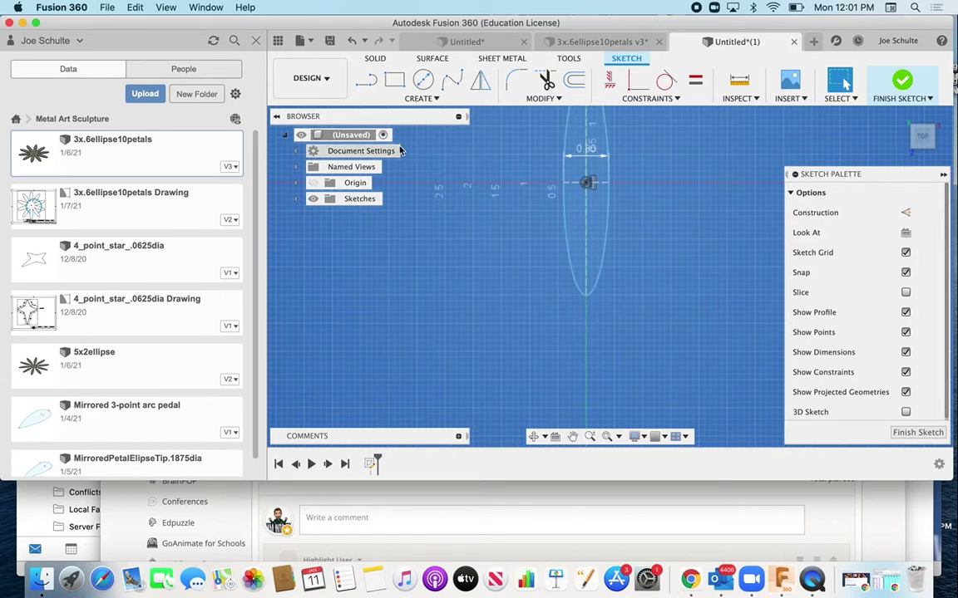
{"action": "left_click", "coordinate": [431, 99]}
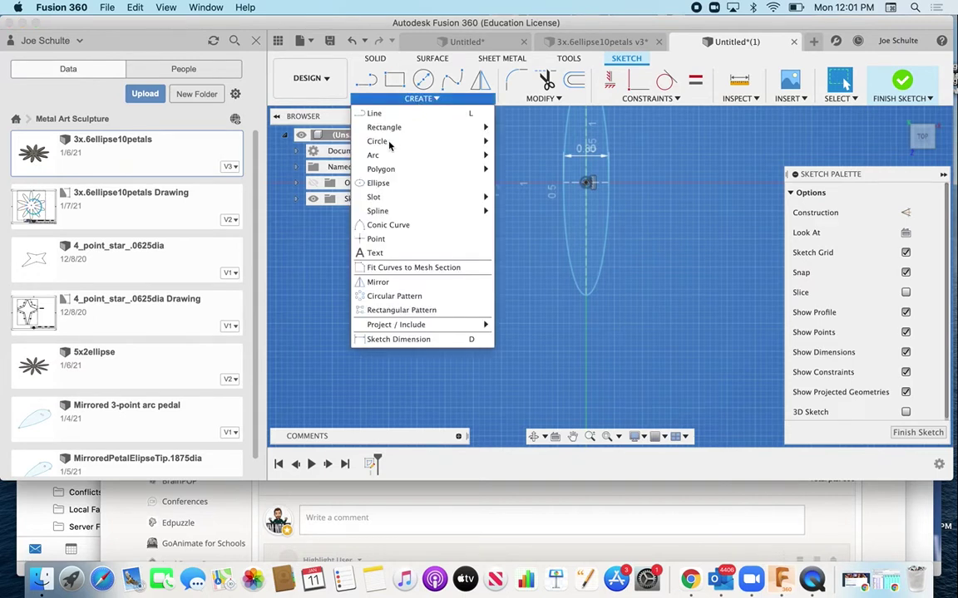
{"action": "left_click", "coordinate": [375, 239]}
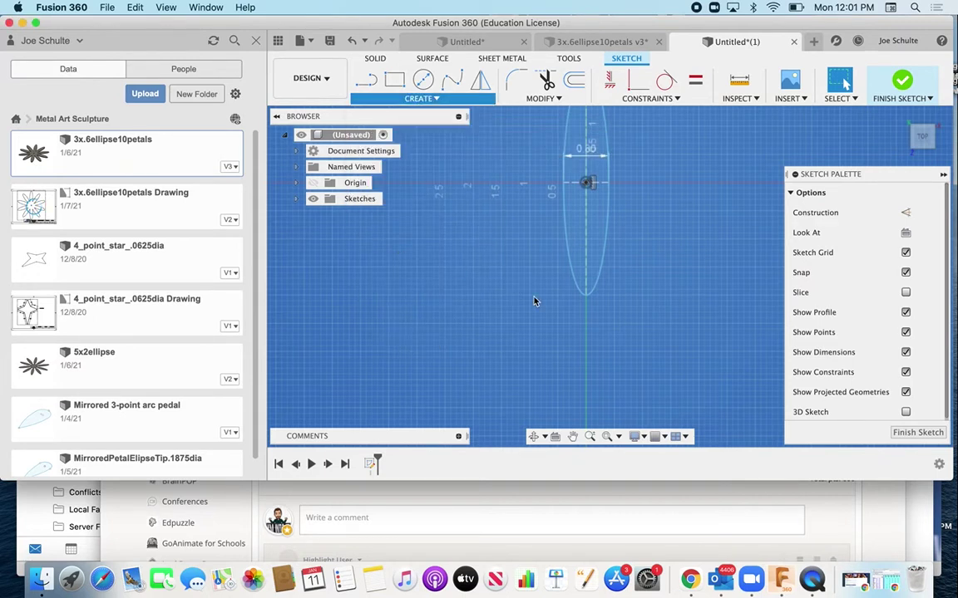
{"action": "left_click", "coordinate": [585, 297]}
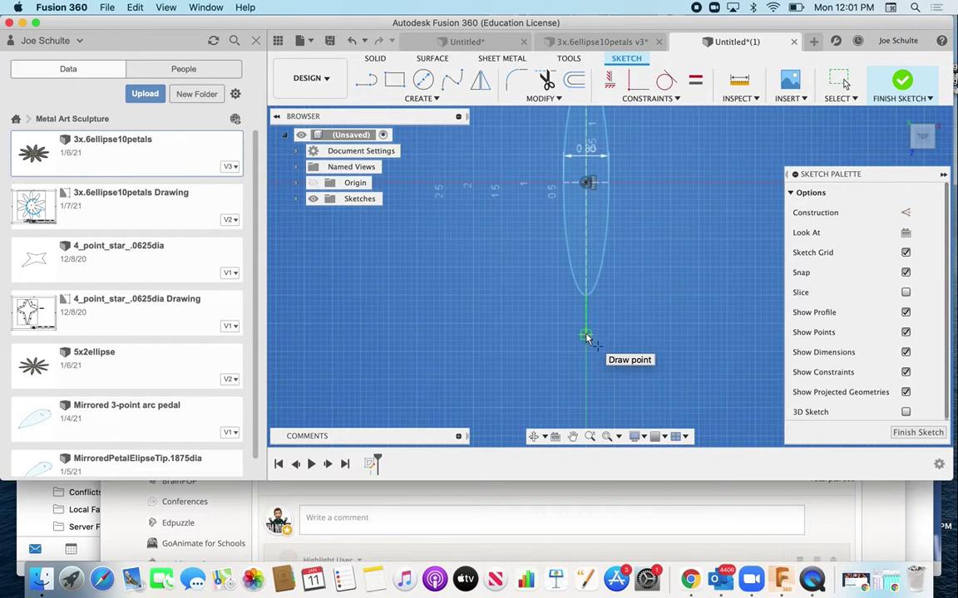
{"action": "left_click", "coordinate": [586, 338]}
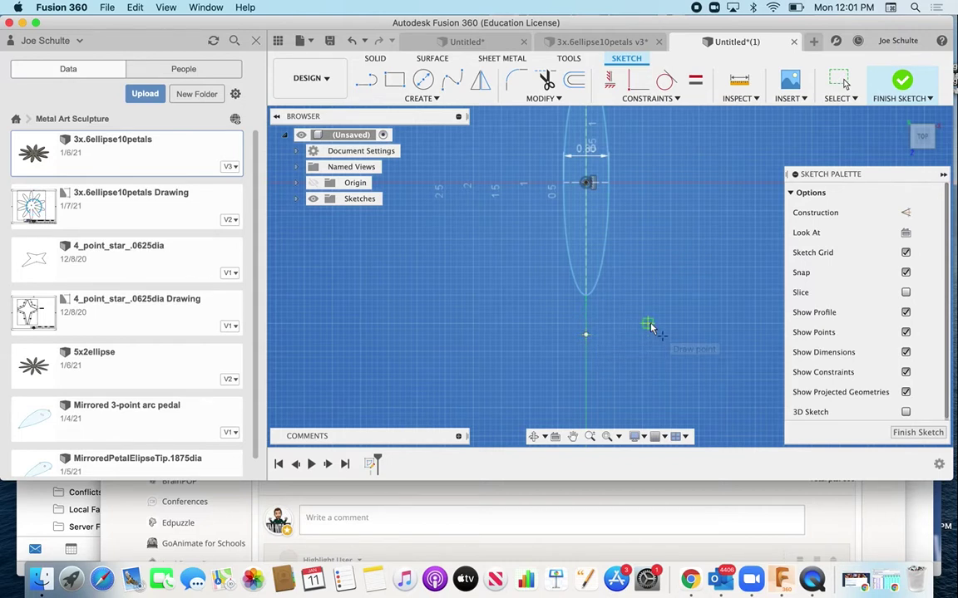
{"action": "scroll", "coordinate": [651, 331], "scroll_direction": "down", "scroll_amount": 3}
{"action": "scroll", "coordinate": [651, 331], "scroll_direction": "up", "scroll_amount": 3}
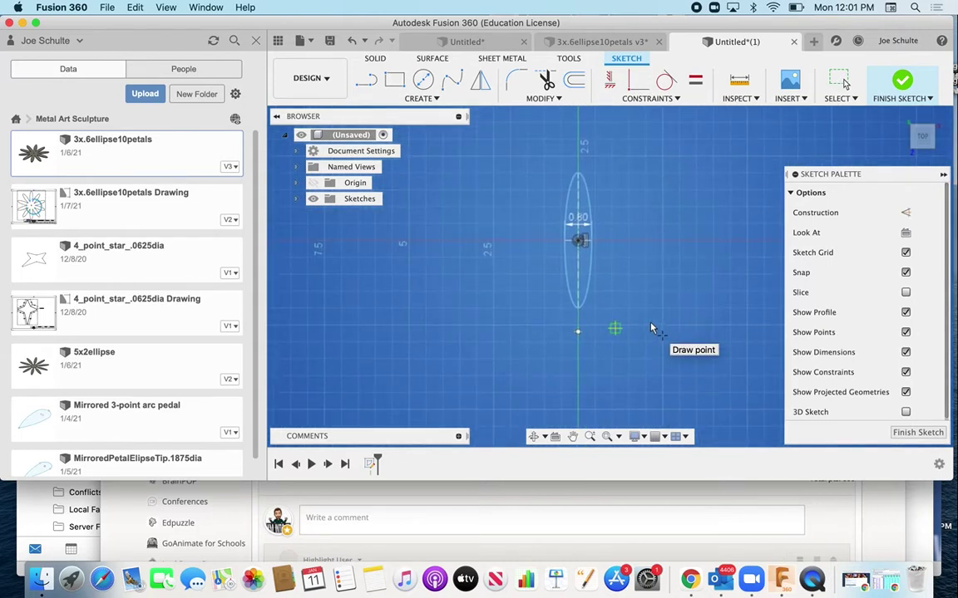
Set up a Full circular pattern of the ellipse around the point below it.
{"action": "left_click", "coordinate": [419, 98]}
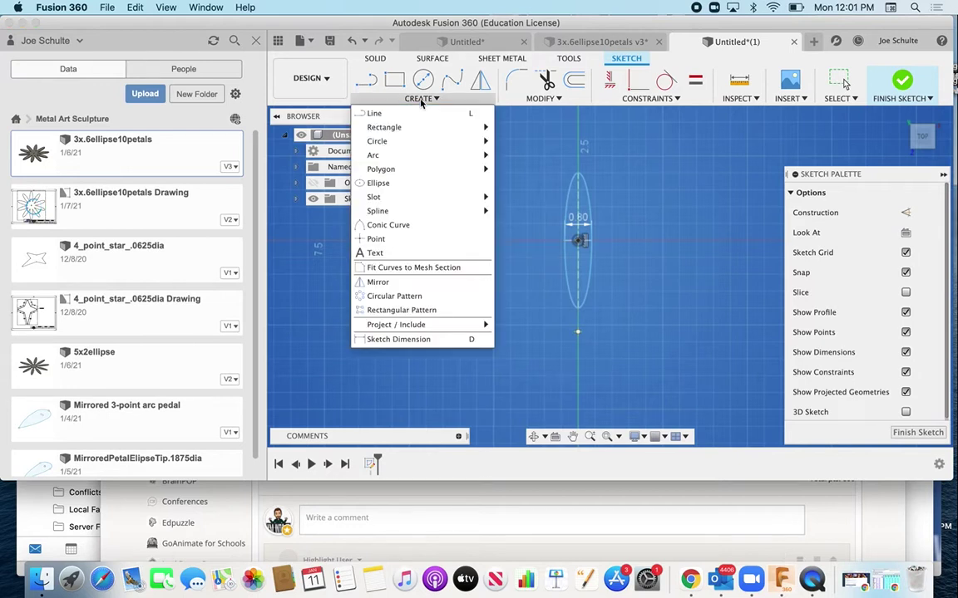
{"action": "left_click", "coordinate": [391, 297]}
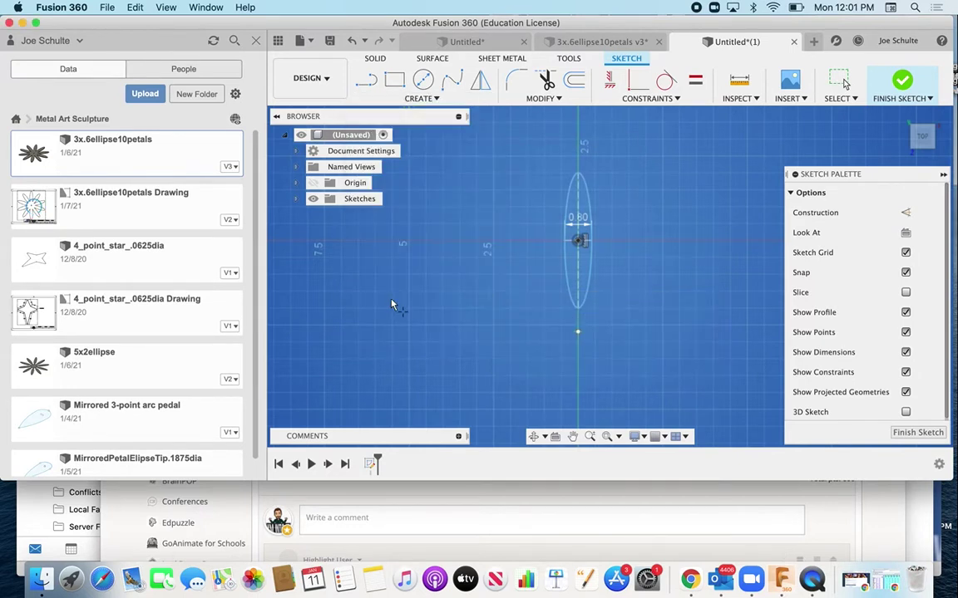
{"action": "left_click", "coordinate": [563, 257]}
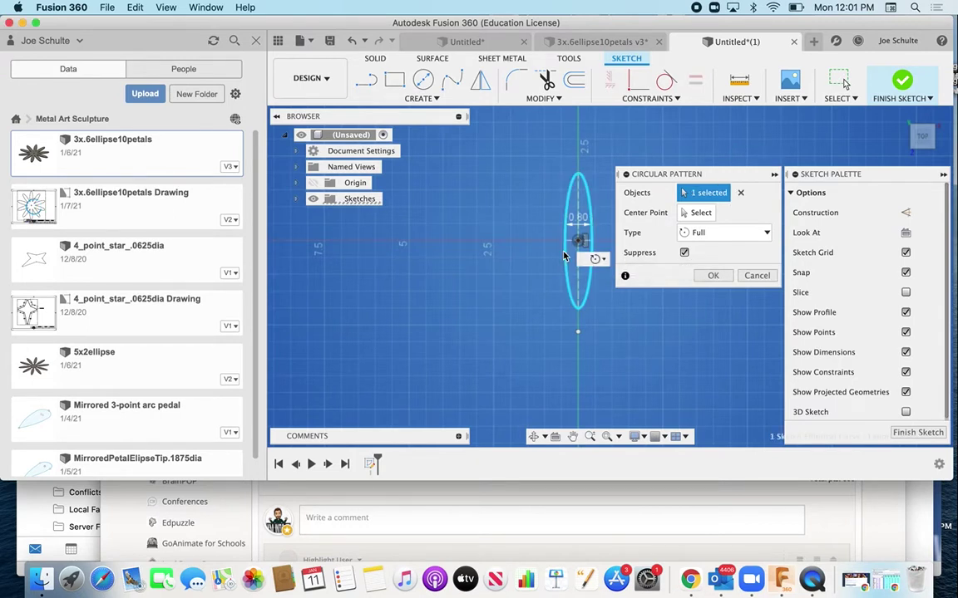
{"action": "left_click", "coordinate": [699, 213]}
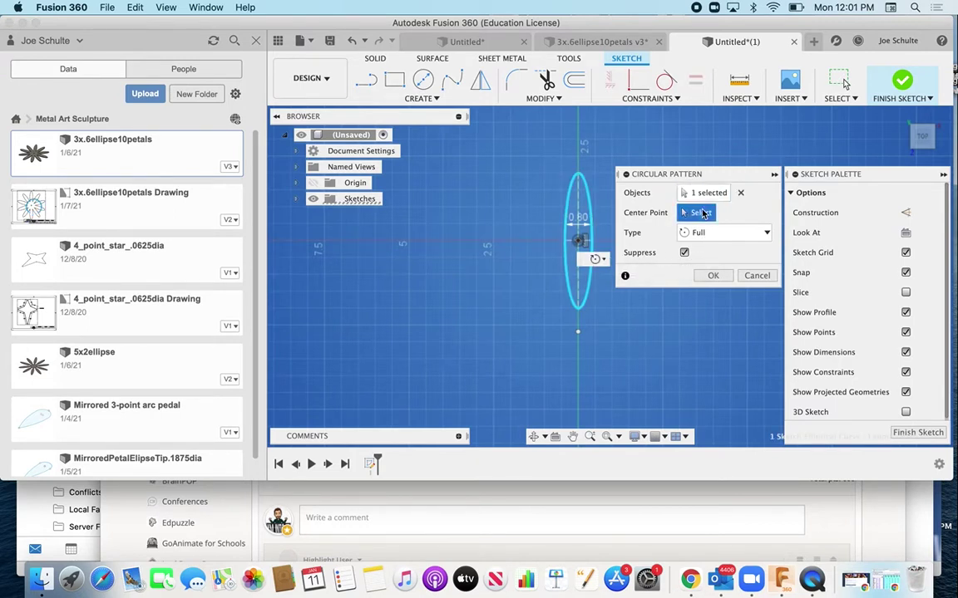
{"action": "left_click", "coordinate": [578, 333]}
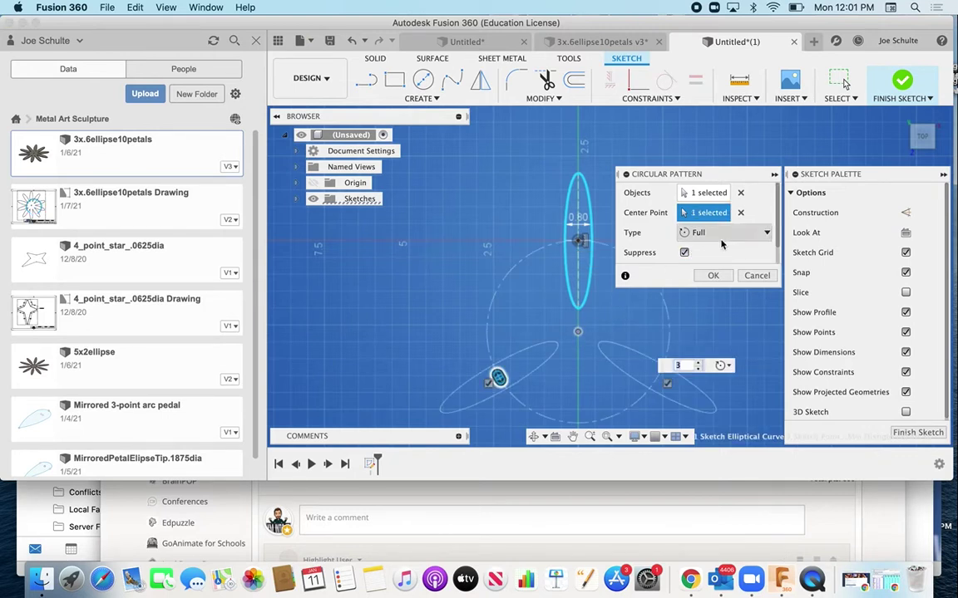
{"action": "left_click", "coordinate": [767, 234]}
{"action": "left_click", "coordinate": [768, 235]}
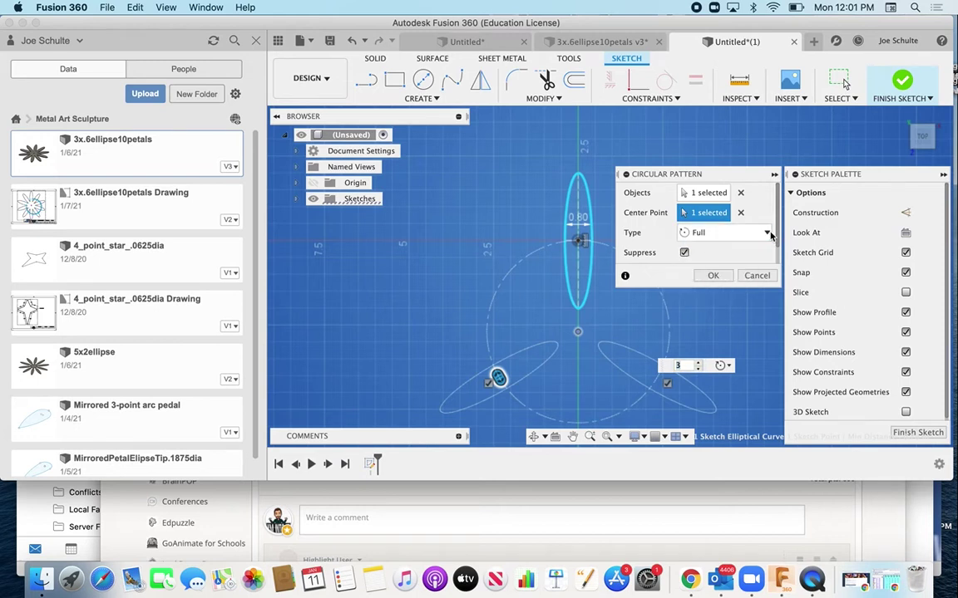
Set the pattern quantity to 10 petals and confirm it.
{"action": "scroll", "coordinate": [748, 249], "scroll_direction": "down", "scroll_amount": 1}
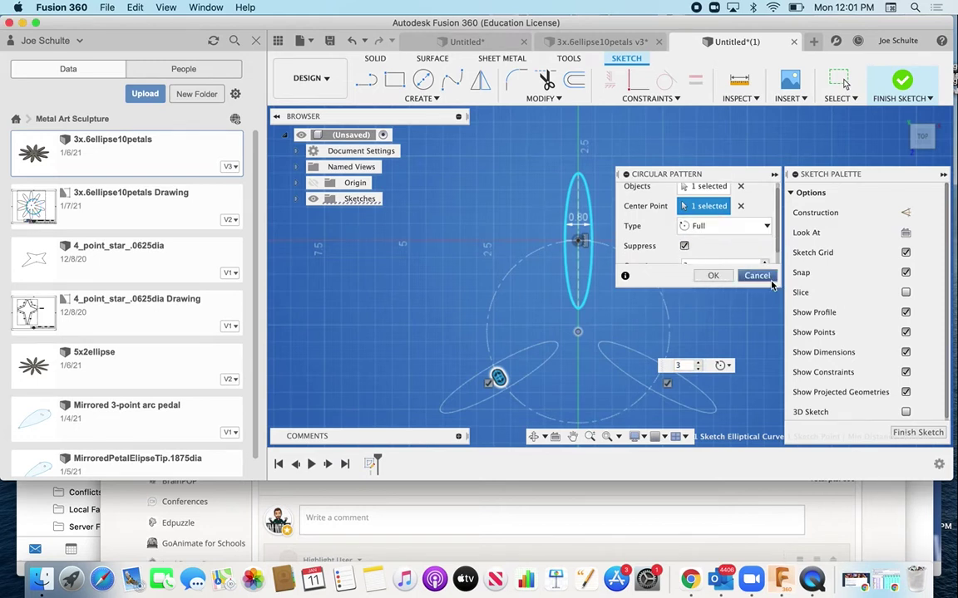
{"action": "scroll", "coordinate": [758, 253], "scroll_direction": "down", "scroll_amount": 2}
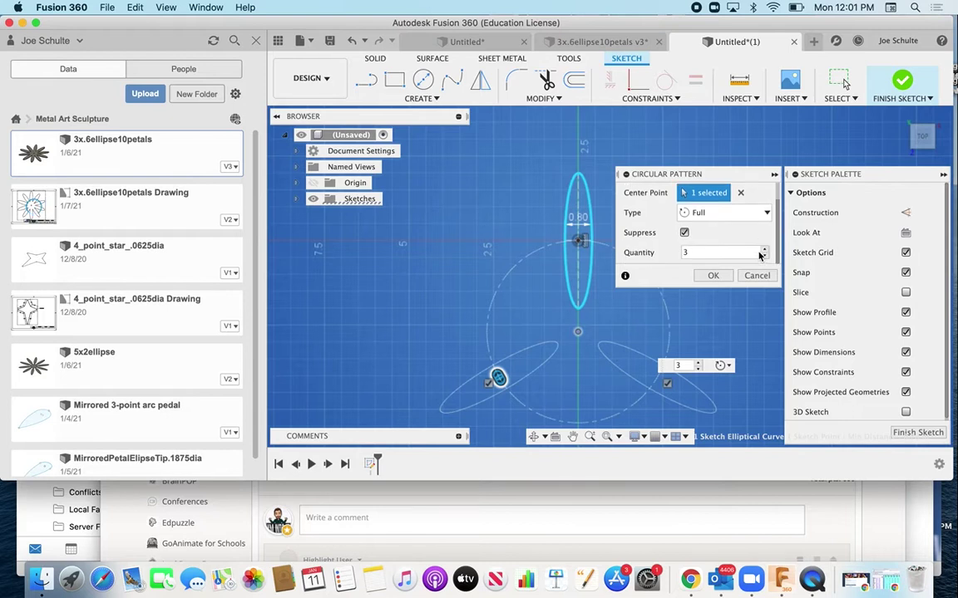
{"action": "left_click", "coordinate": [766, 251]}
{"action": "left_click", "coordinate": [766, 251]}
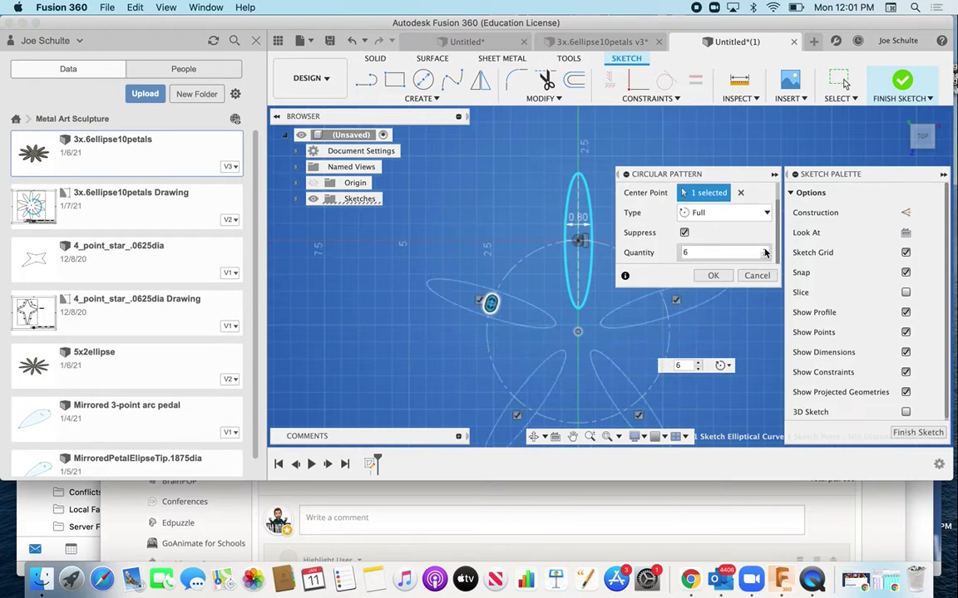
{"action": "left_click", "coordinate": [766, 251]}
{"action": "left_click", "coordinate": [766, 251]}
{"action": "left_click", "coordinate": [766, 251]}
{"action": "left_click", "coordinate": [766, 251]}
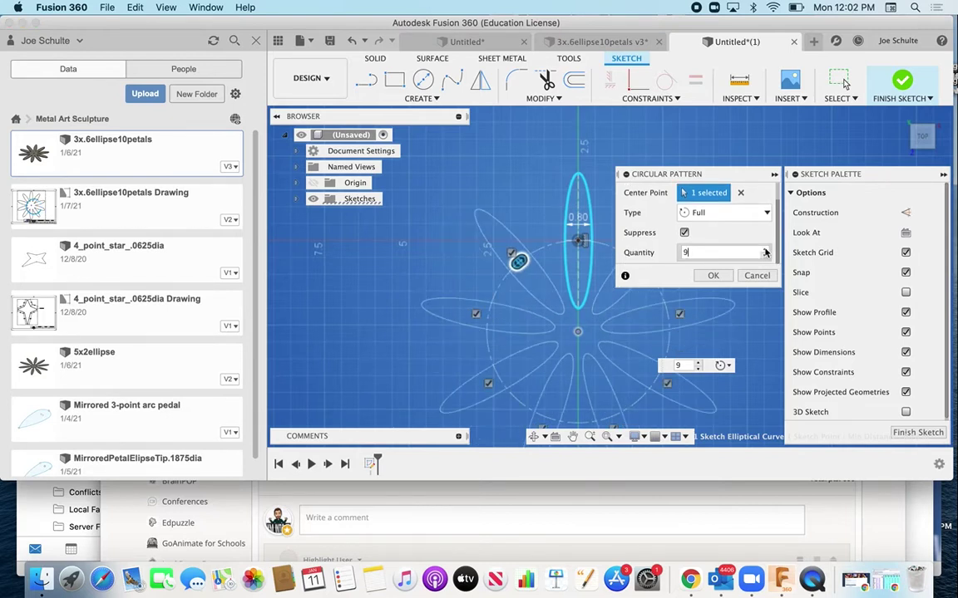
{"action": "left_click", "coordinate": [765, 251]}
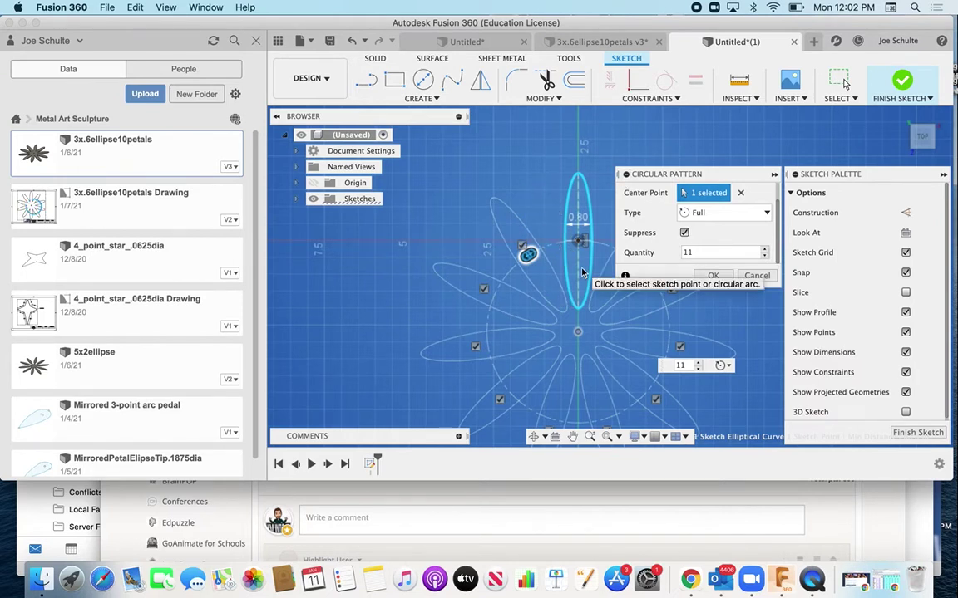
{"action": "left_click", "coordinate": [698, 369]}
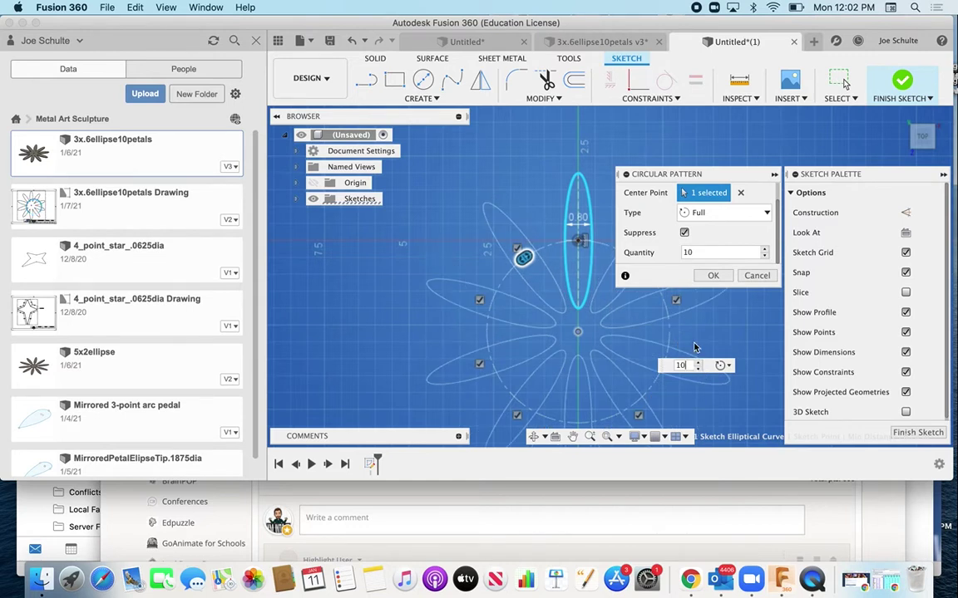
{"action": "left_click", "coordinate": [712, 276]}
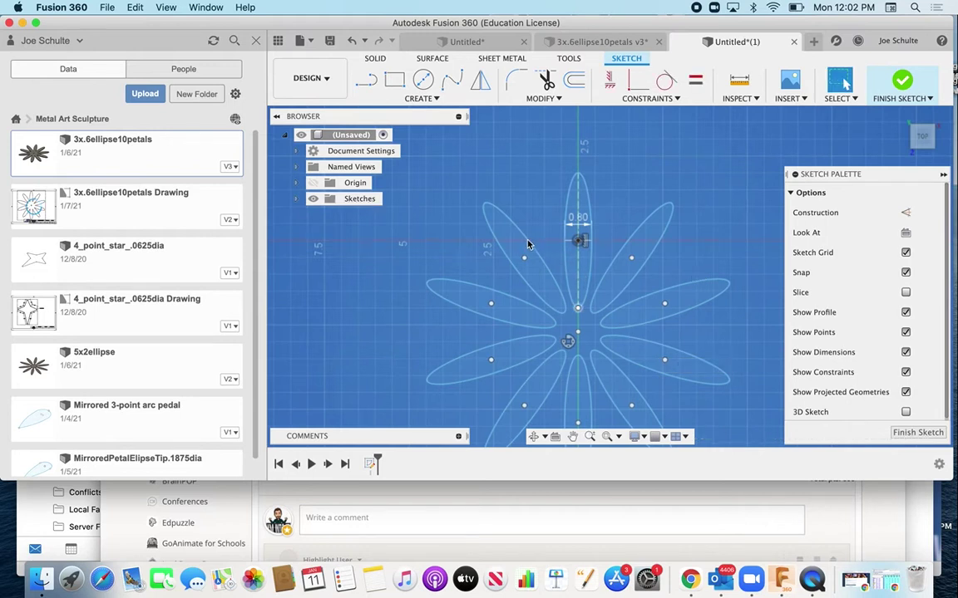
Select and then deselect the bottom petal to check the committed pattern.
{"action": "left_click", "coordinate": [575, 382]}
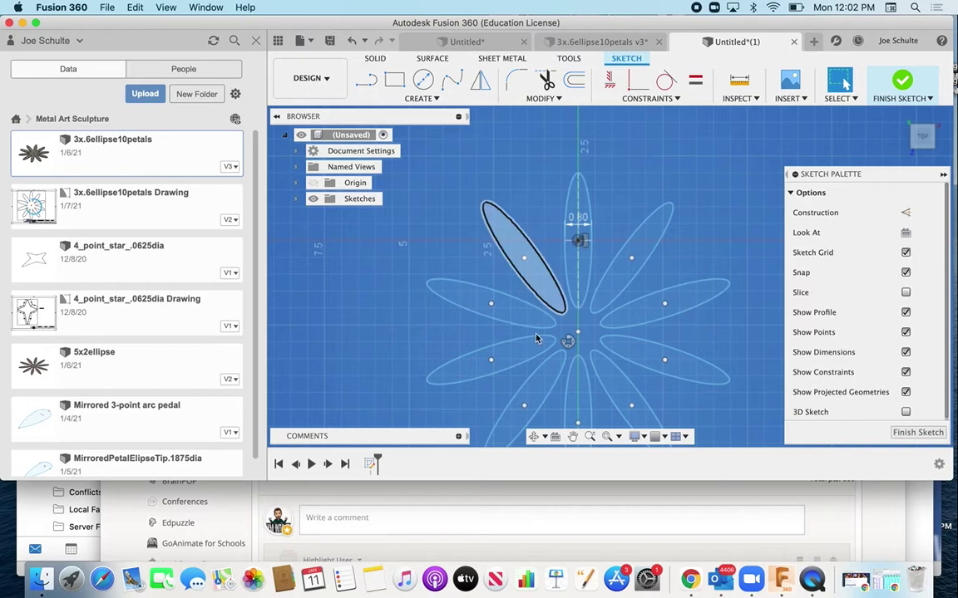
{"action": "left_click", "coordinate": [623, 380]}
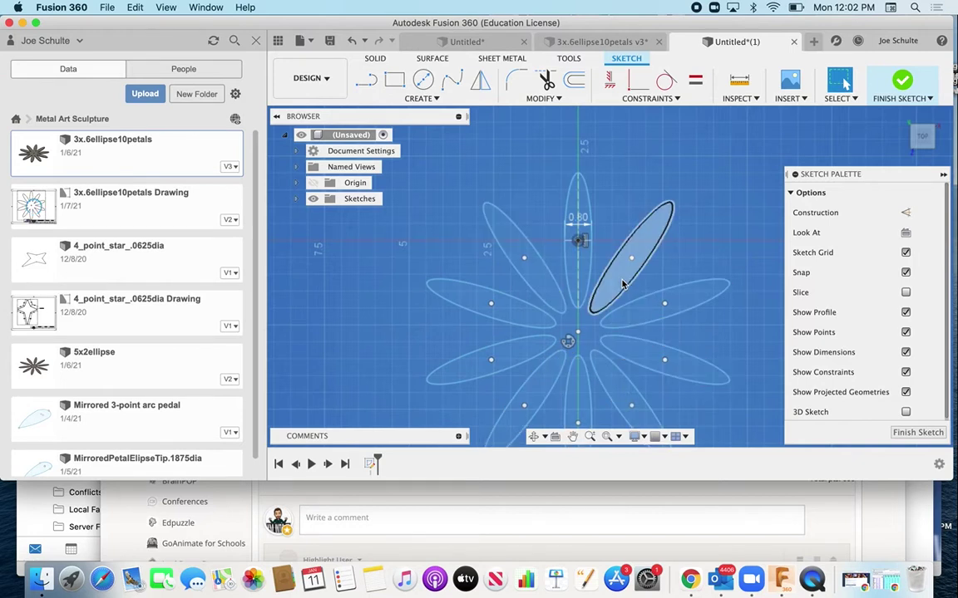
Draw a 2 in diameter circle centred on the sketch origin.
{"action": "key", "text": "Escape"}
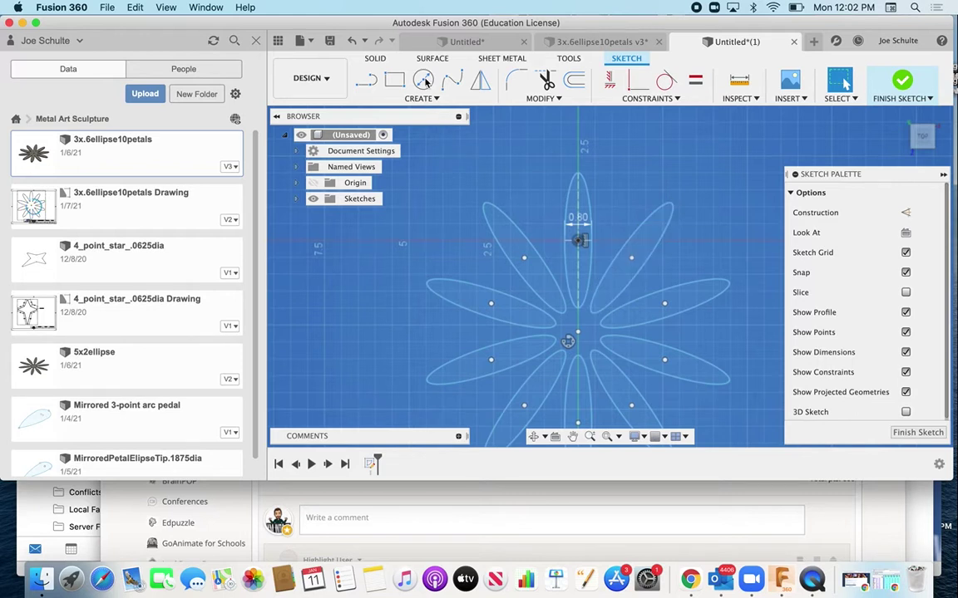
{"action": "left_click", "coordinate": [424, 81]}
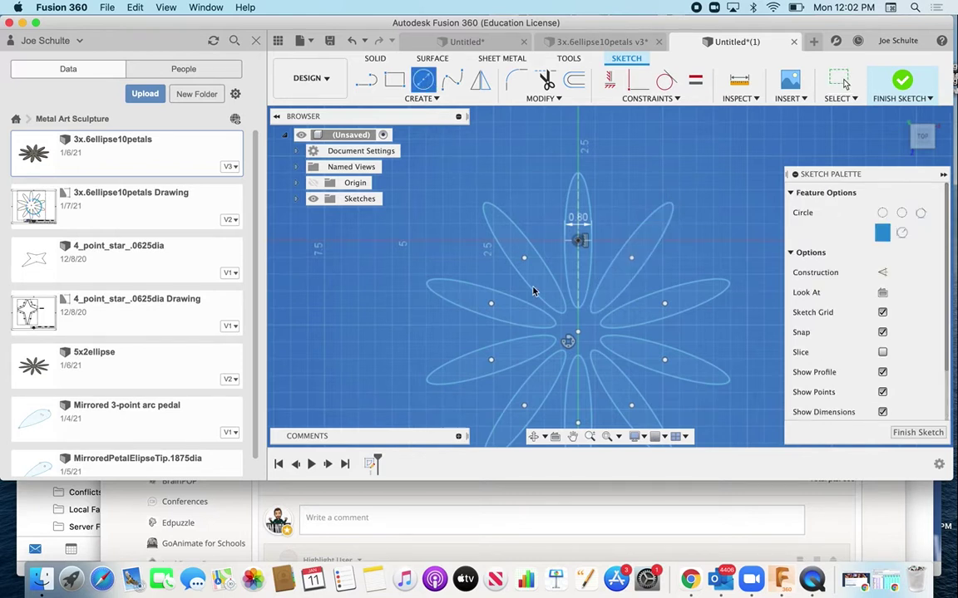
{"action": "left_click", "coordinate": [579, 334]}
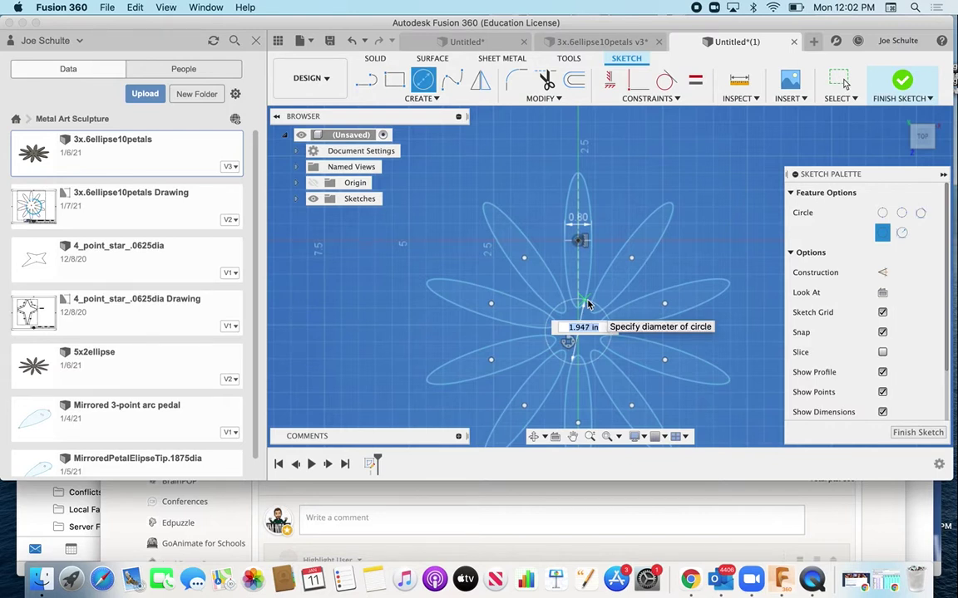
{"action": "type", "text": "2"}
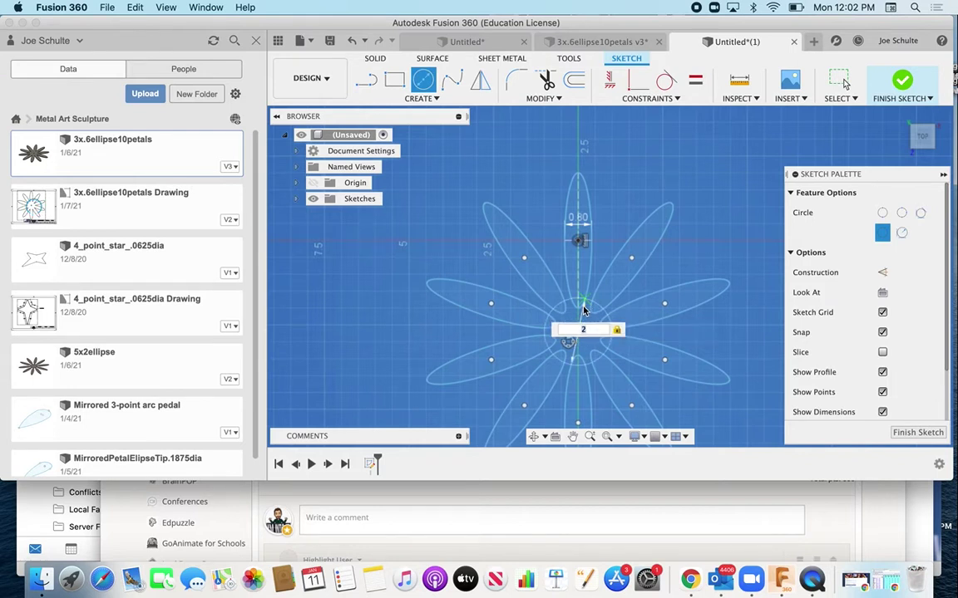
{"action": "key", "text": "Return"}
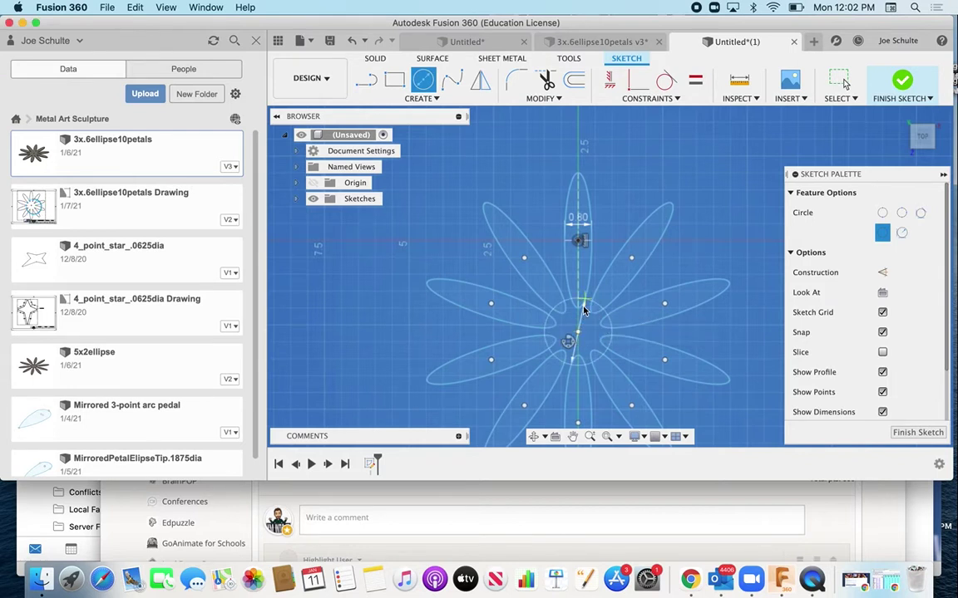
{"action": "key", "text": "Escape"}
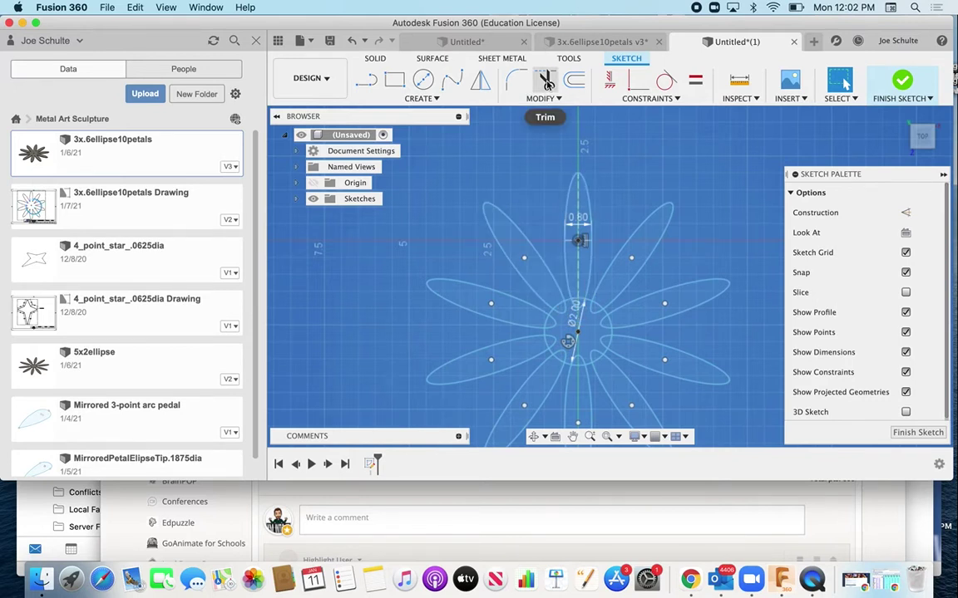
Undo an accidental Trim that removed a whole upper-left petal.
{"action": "key", "text": "t"}
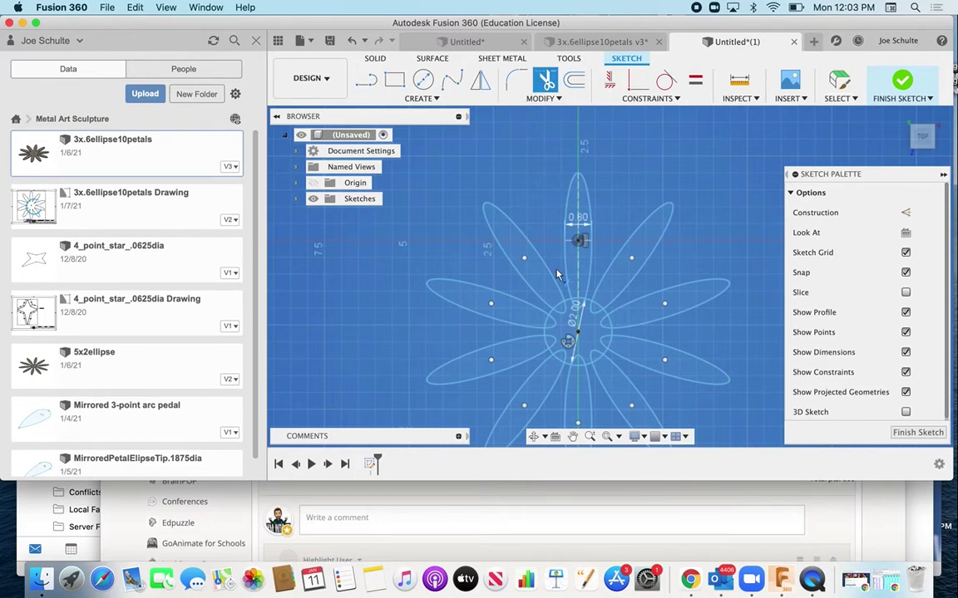
{"action": "left_click", "coordinate": [562, 314]}
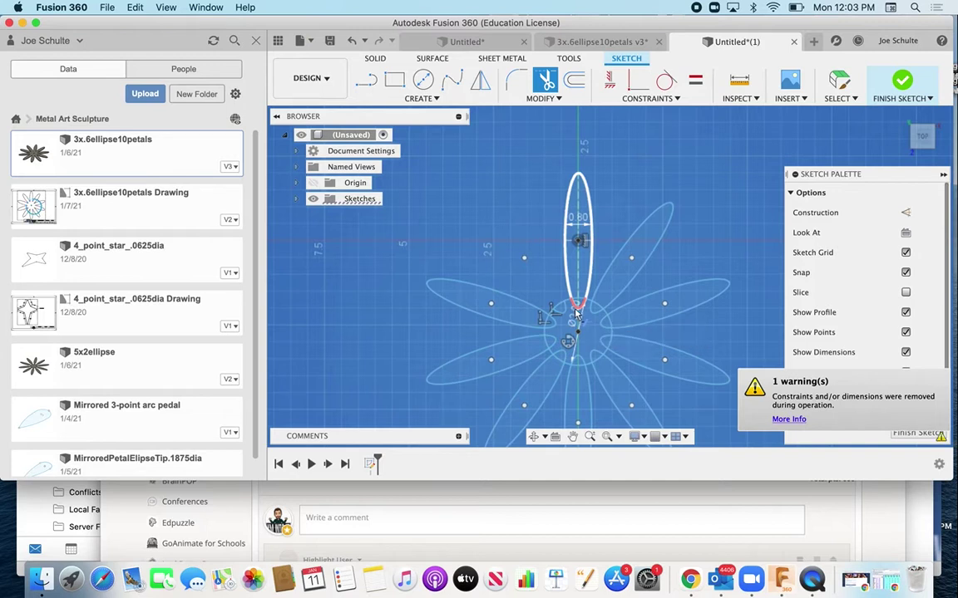
{"action": "key", "text": "Escape"}
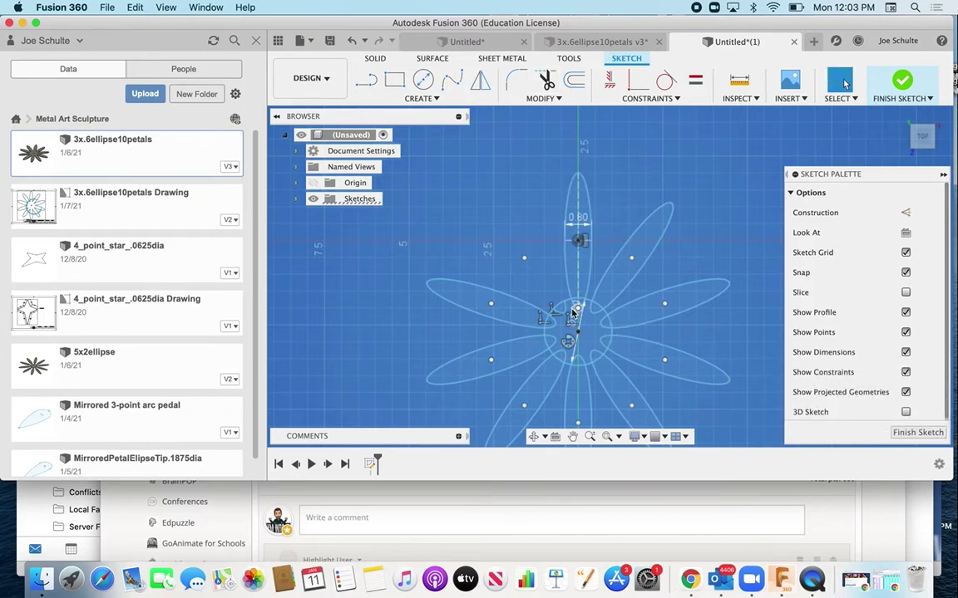
{"action": "key", "text": "super+z"}
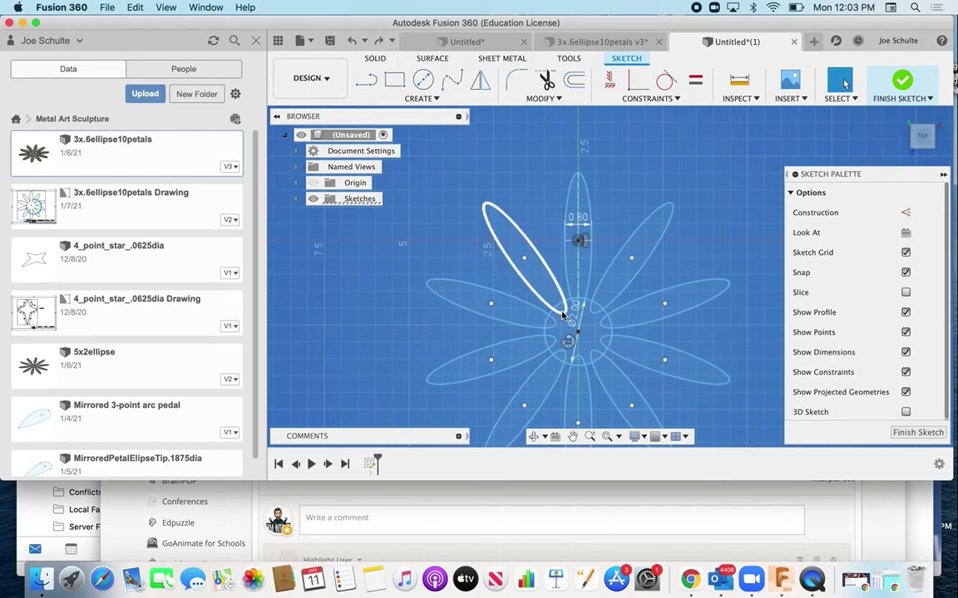
Trim the inner ends of all ten petals lying inside the central circle.
{"action": "key", "text": "t"}
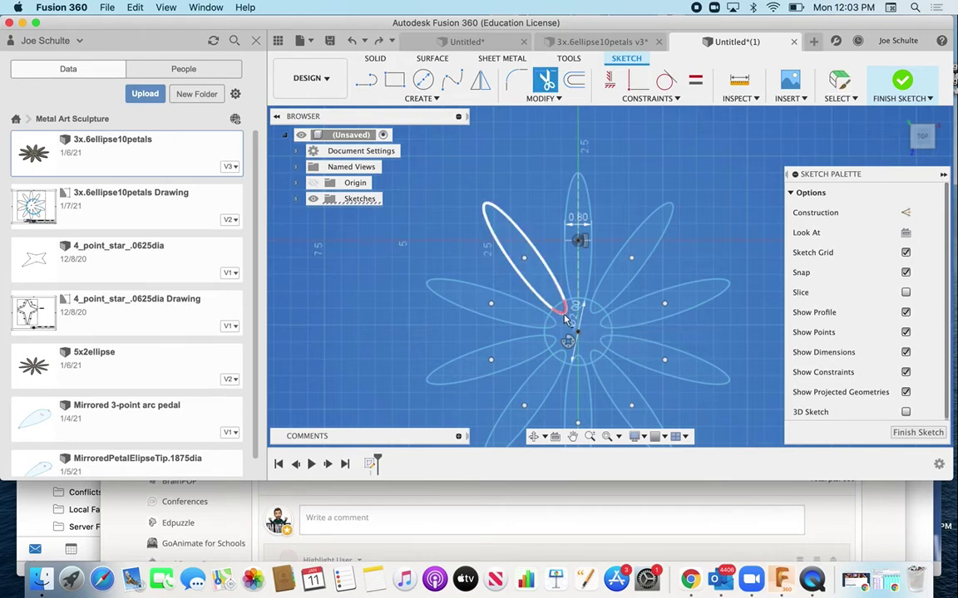
{"action": "left_click", "coordinate": [565, 319]}
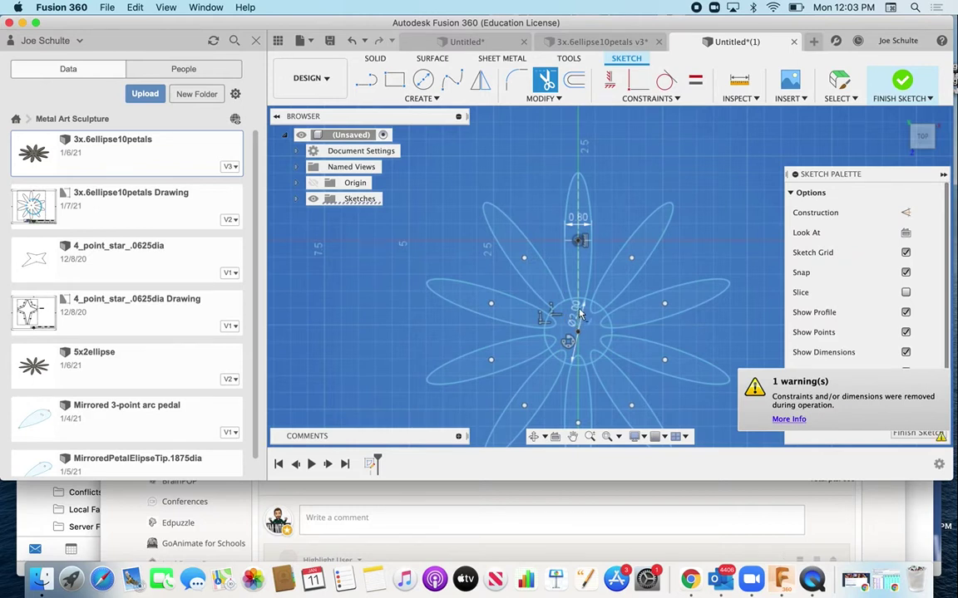
{"action": "left_click", "coordinate": [580, 311]}
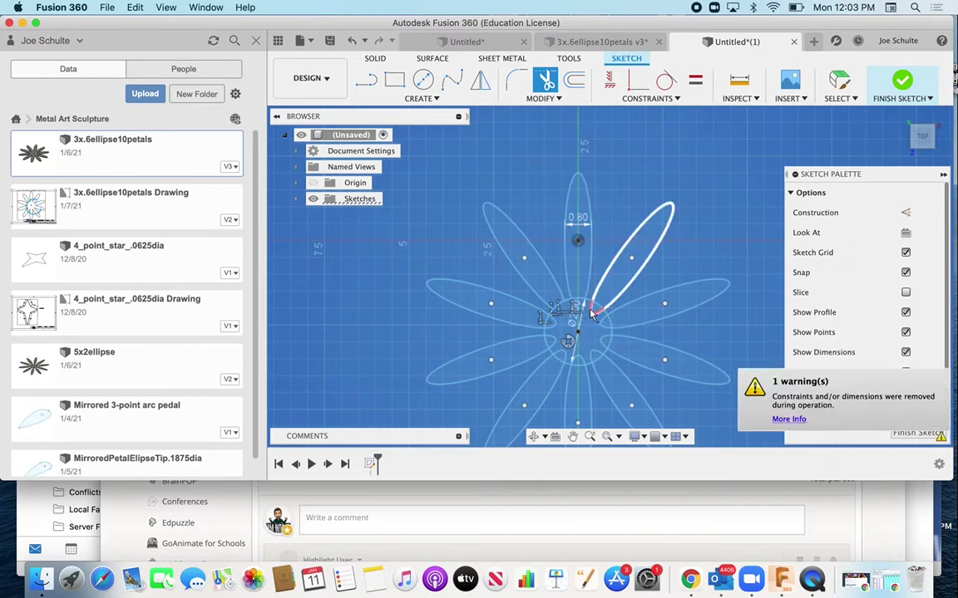
{"action": "left_click", "coordinate": [592, 313]}
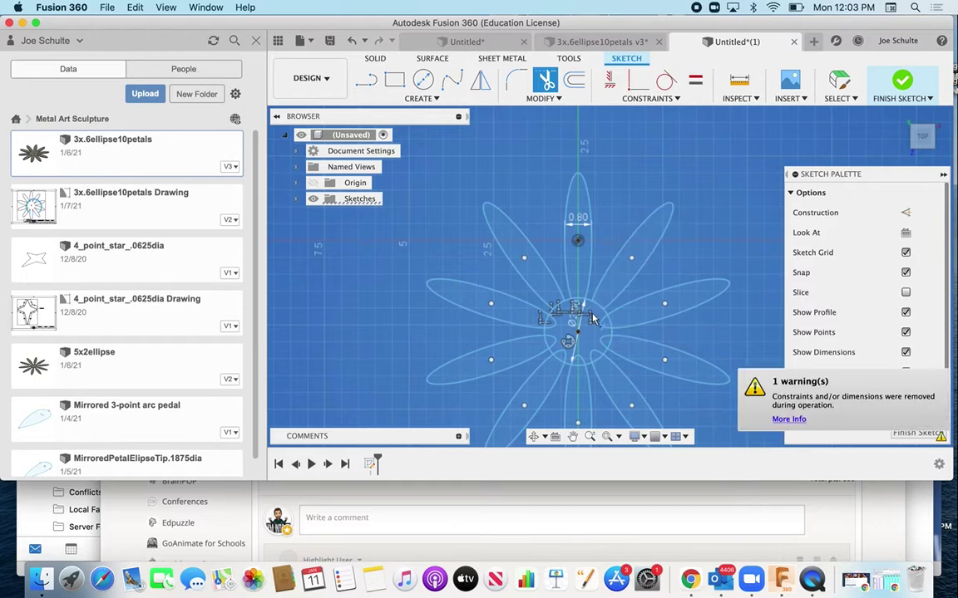
{"action": "left_click", "coordinate": [602, 327]}
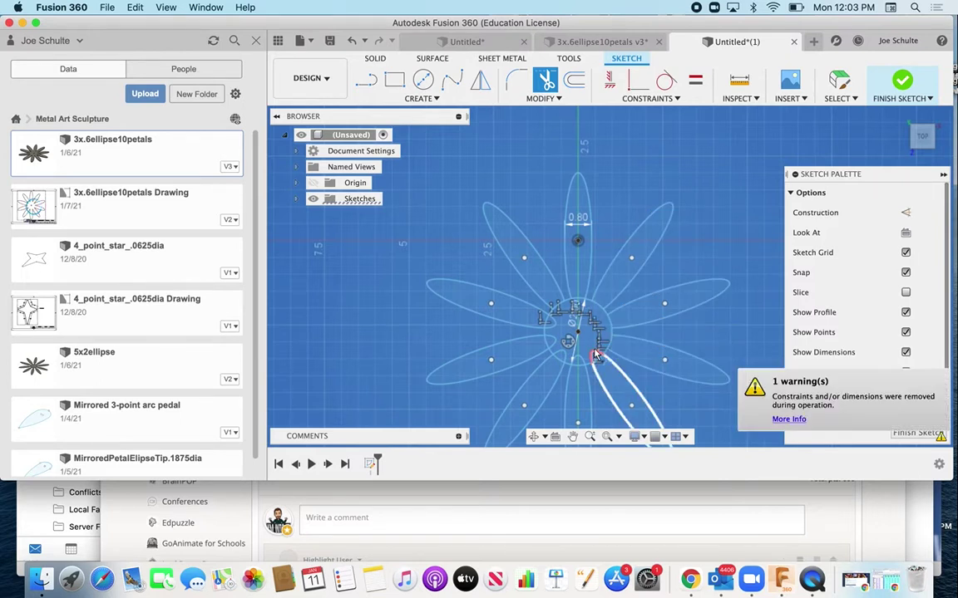
{"action": "left_click", "coordinate": [600, 342]}
{"action": "left_click", "coordinate": [584, 355]}
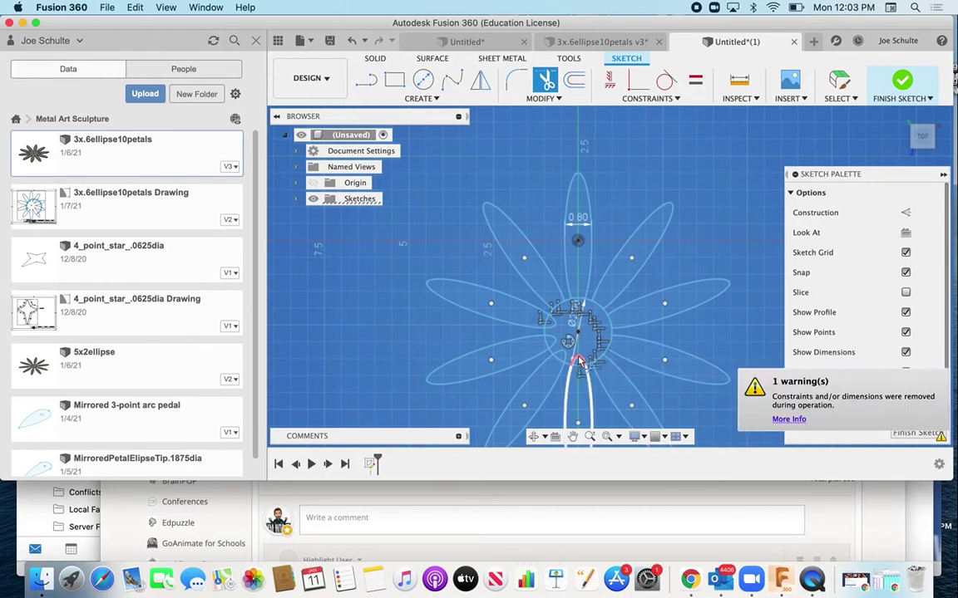
{"action": "left_click", "coordinate": [570, 359]}
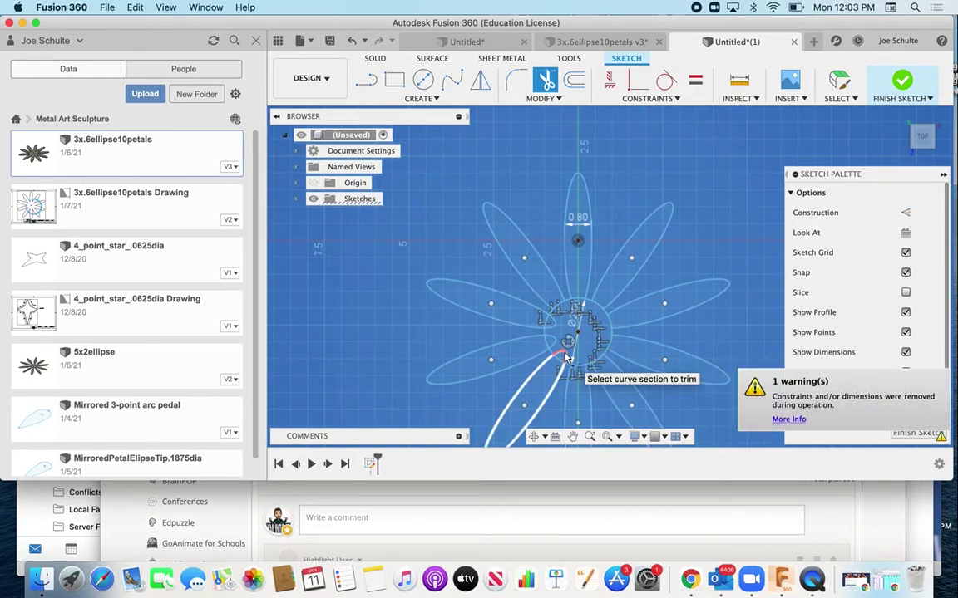
{"action": "left_click", "coordinate": [566, 359]}
{"action": "left_click", "coordinate": [559, 339]}
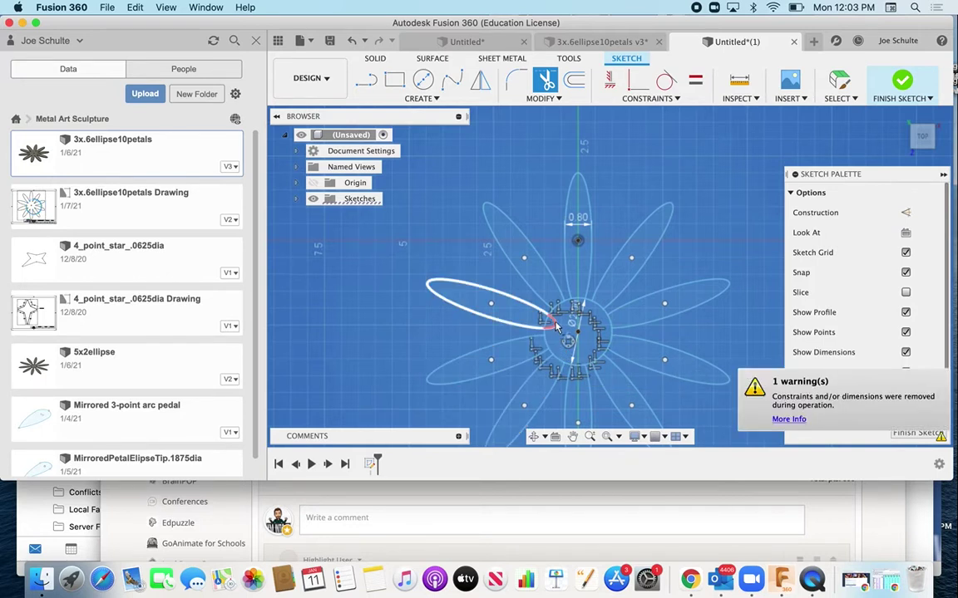
{"action": "left_click", "coordinate": [556, 327]}
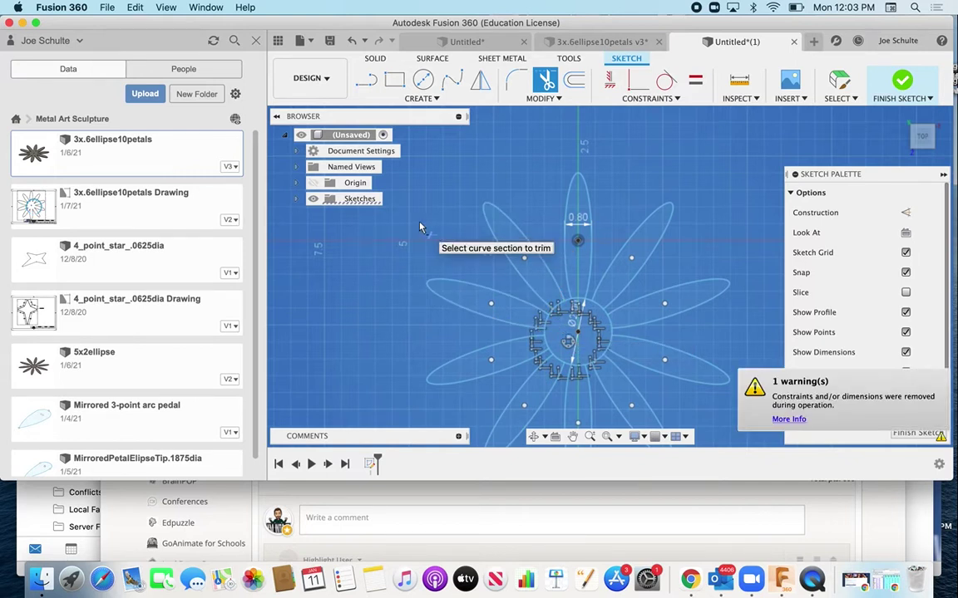
Trim the leftover curve inside the centre, undoing one wrong trim, and start an extrude.
{"action": "scroll", "coordinate": [555, 309], "scroll_direction": "down", "scroll_amount": 2}
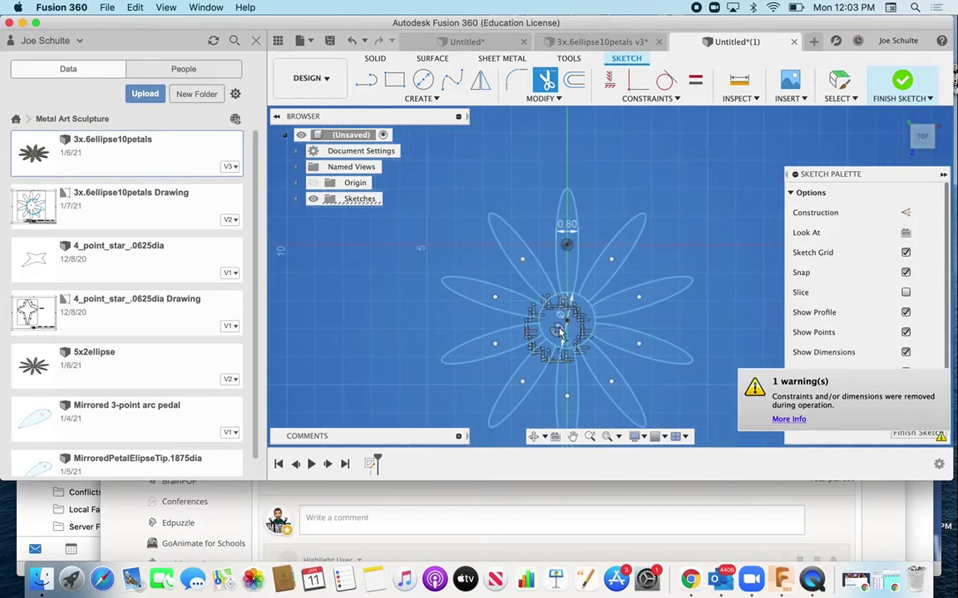
{"action": "scroll", "coordinate": [559, 332], "scroll_direction": "up", "scroll_amount": 2}
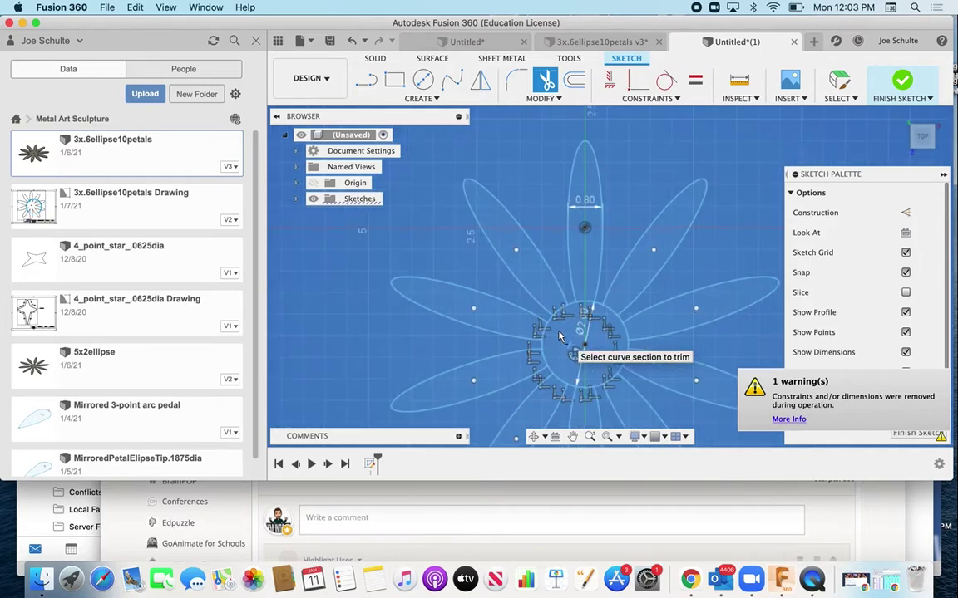
{"action": "scroll", "coordinate": [560, 336], "scroll_direction": "down", "scroll_amount": 2}
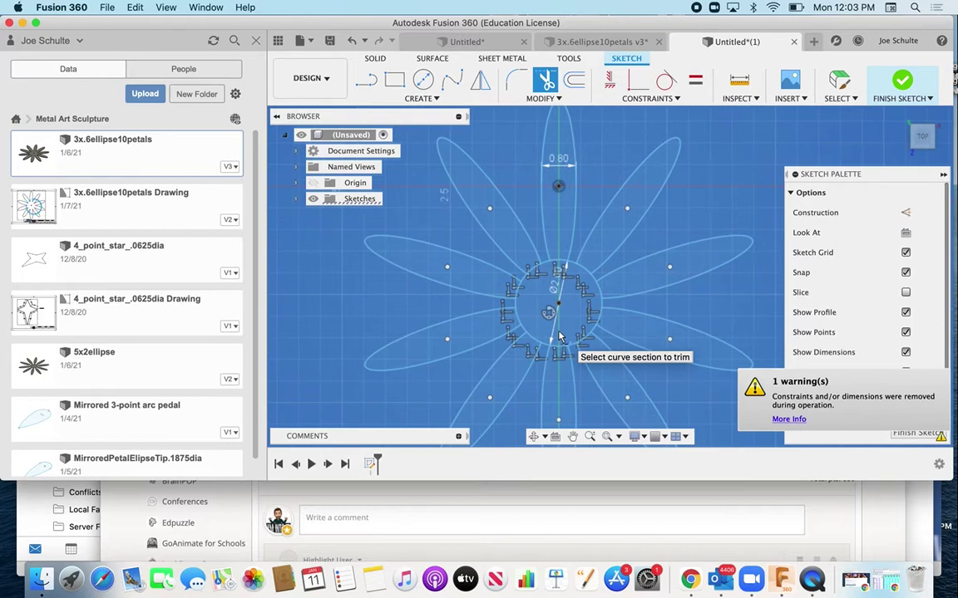
{"action": "left_click", "coordinate": [539, 261]}
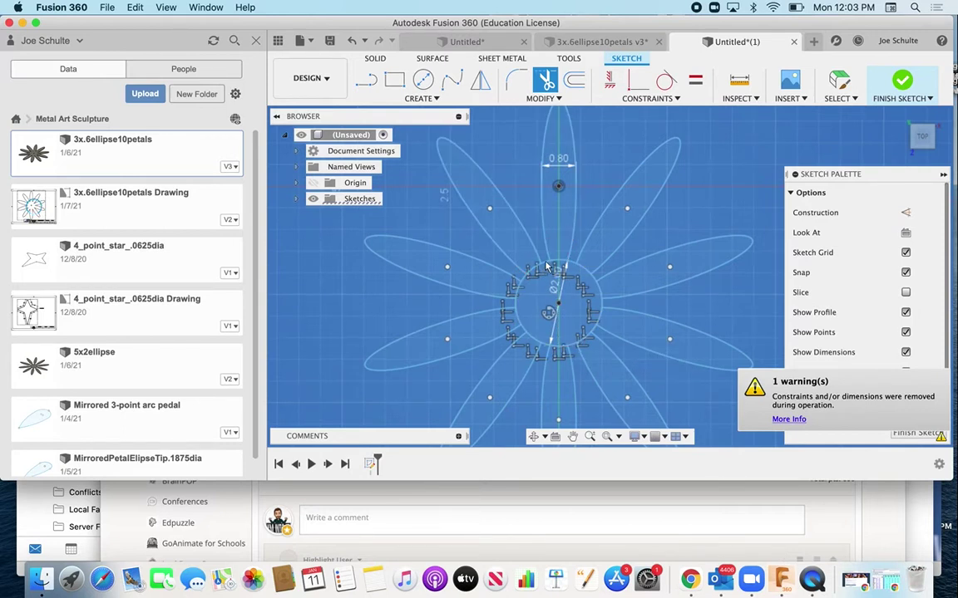
{"action": "key", "text": "cmd+z"}
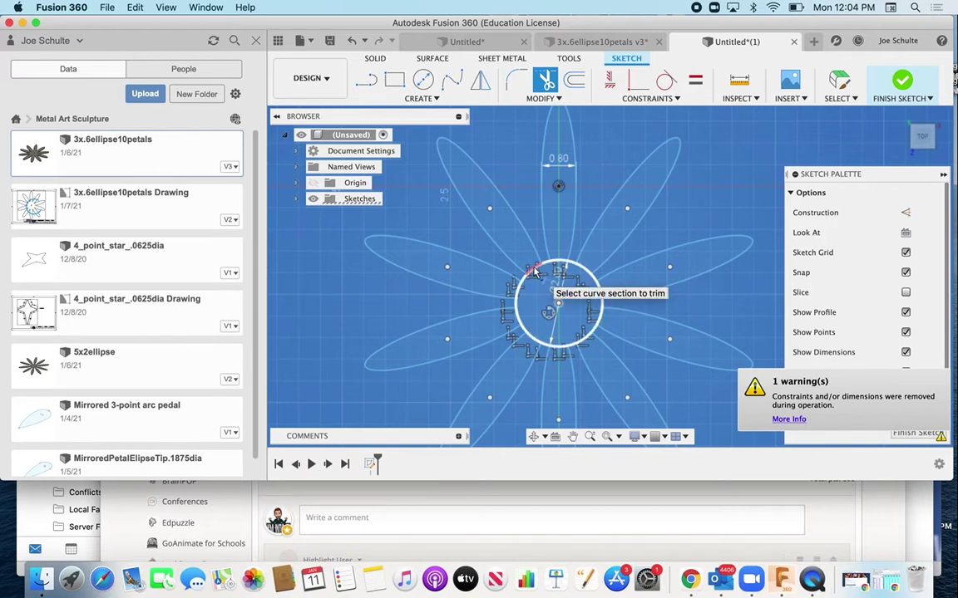
{"action": "left_click", "coordinate": [536, 272]}
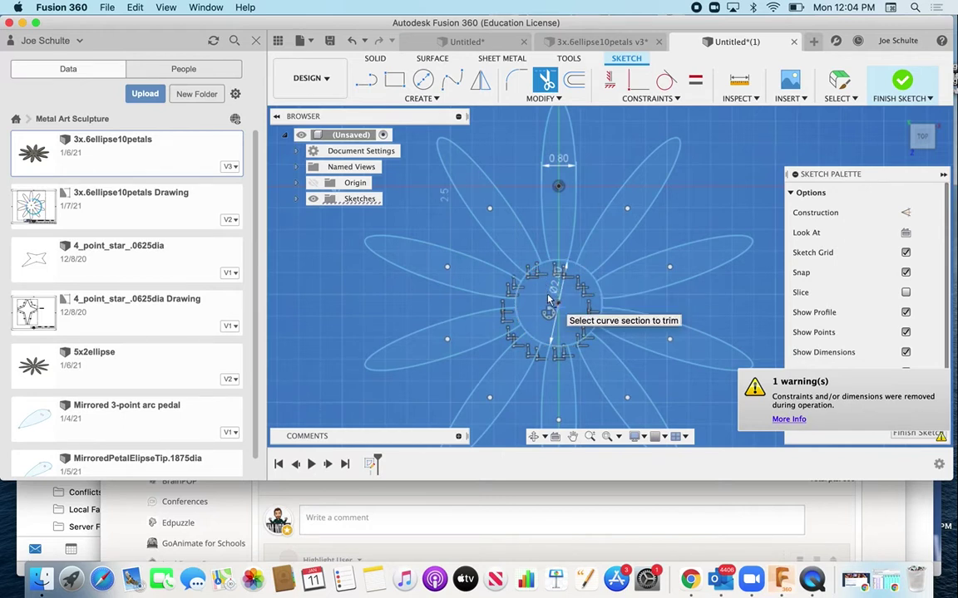
{"action": "key", "text": "e"}
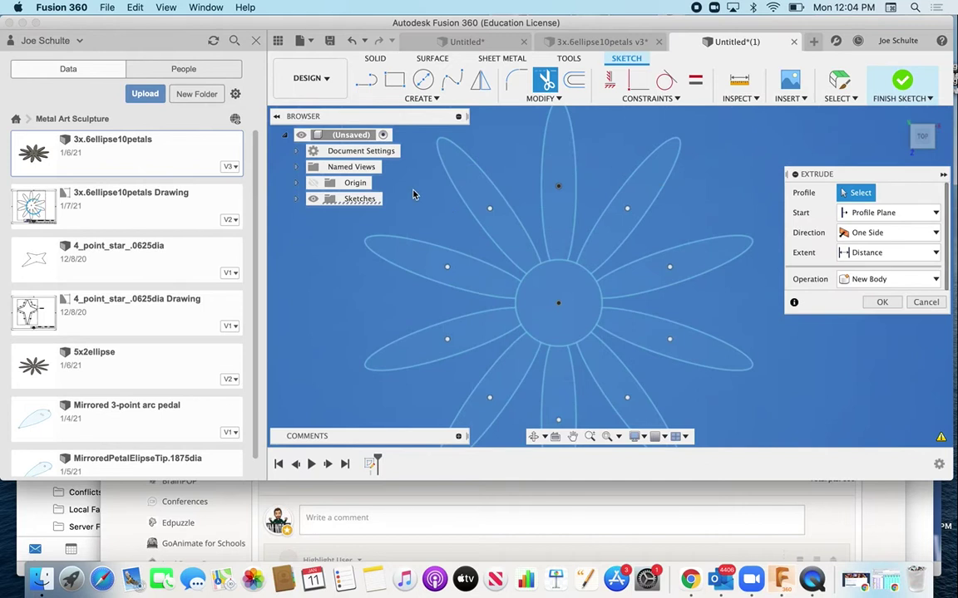
Select all ten petal profiles plus the centre circle for the extrude, then return to Home view.
{"action": "left_click", "coordinate": [631, 206]}
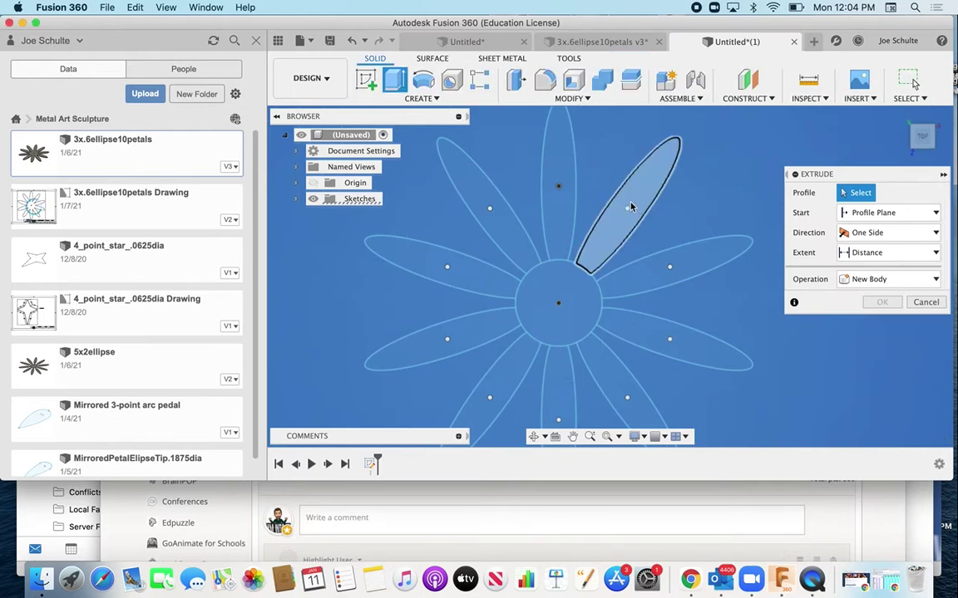
{"action": "left_click", "coordinate": [563, 207]}
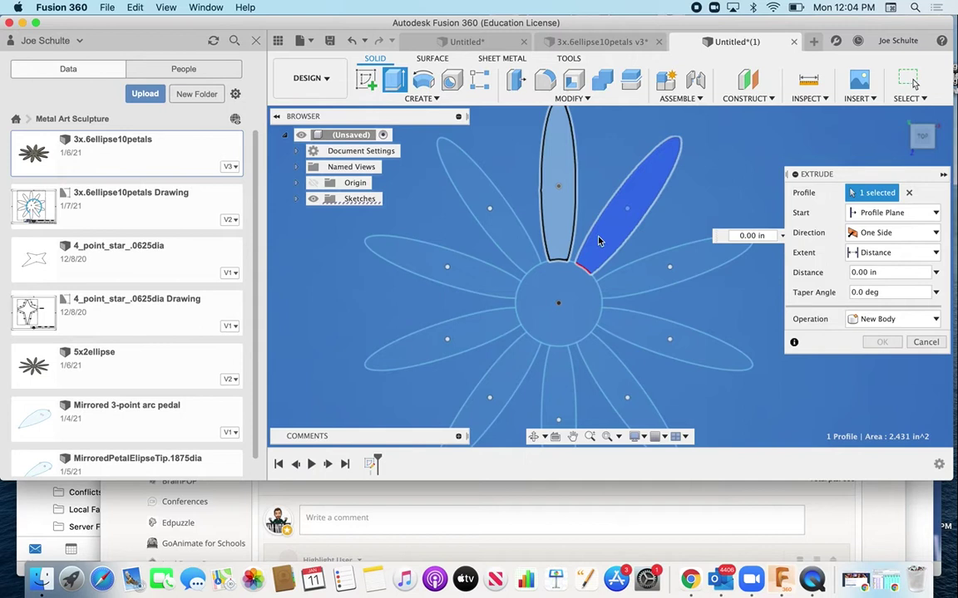
{"action": "left_click", "coordinate": [641, 287]}
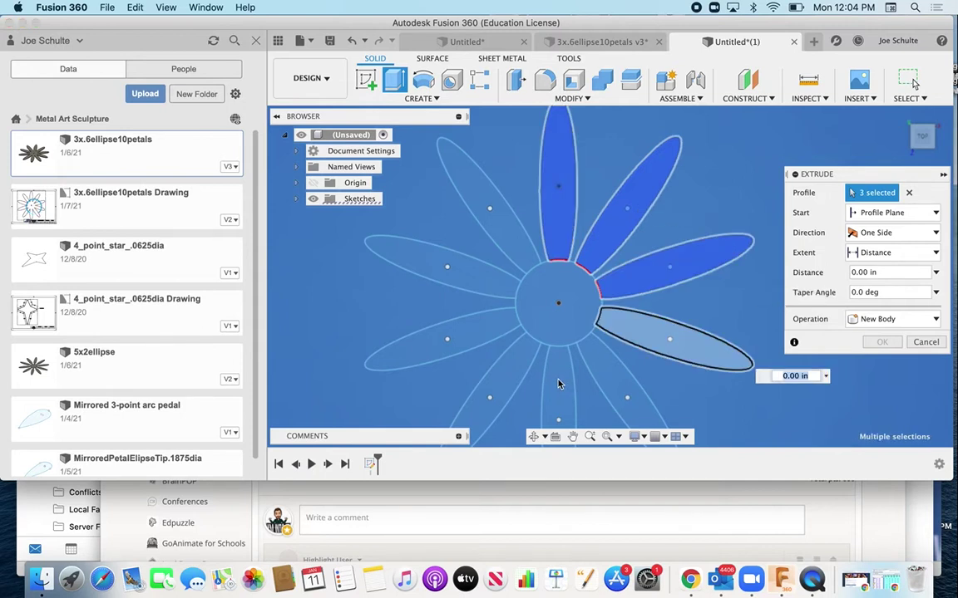
{"action": "left_click", "coordinate": [640, 337]}
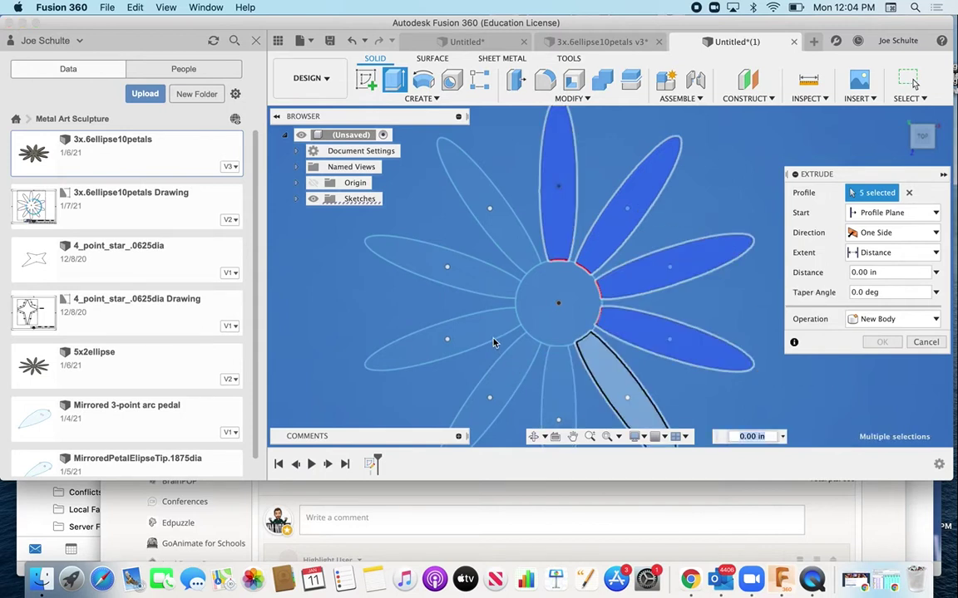
{"action": "left_click", "coordinate": [551, 372]}
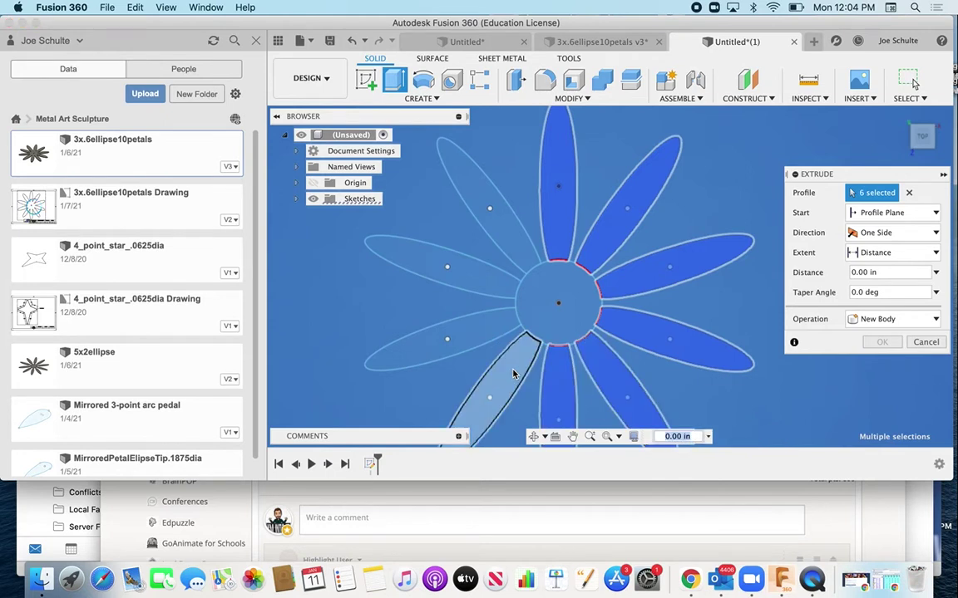
{"action": "left_click", "coordinate": [510, 374]}
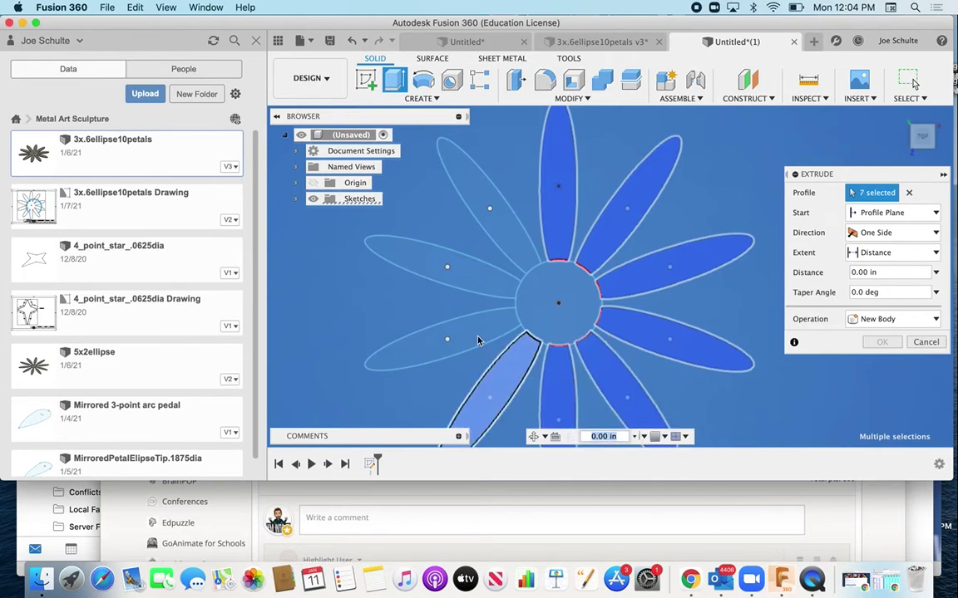
{"action": "left_click", "coordinate": [481, 337]}
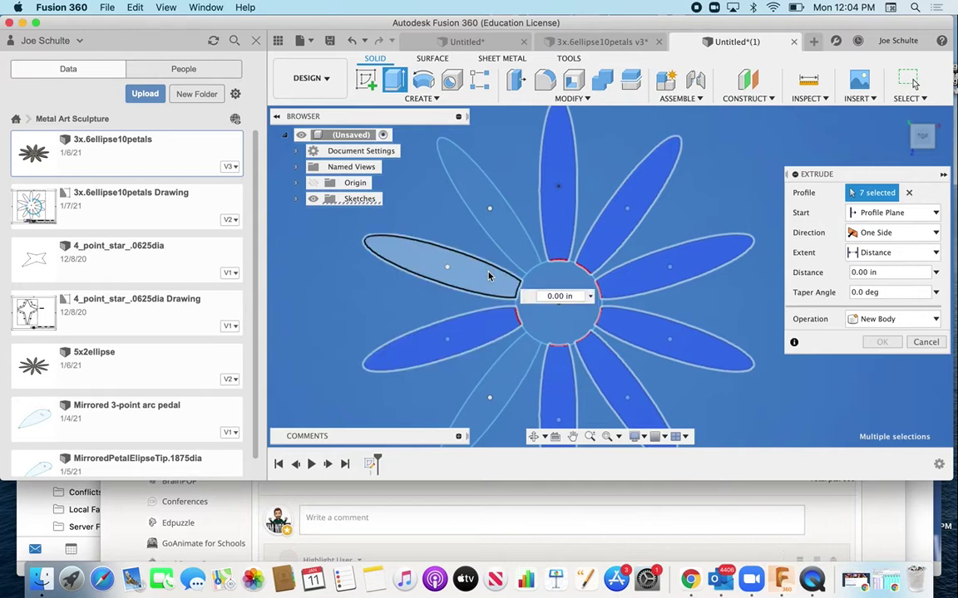
{"action": "left_click", "coordinate": [489, 277]}
{"action": "left_click", "coordinate": [513, 242]}
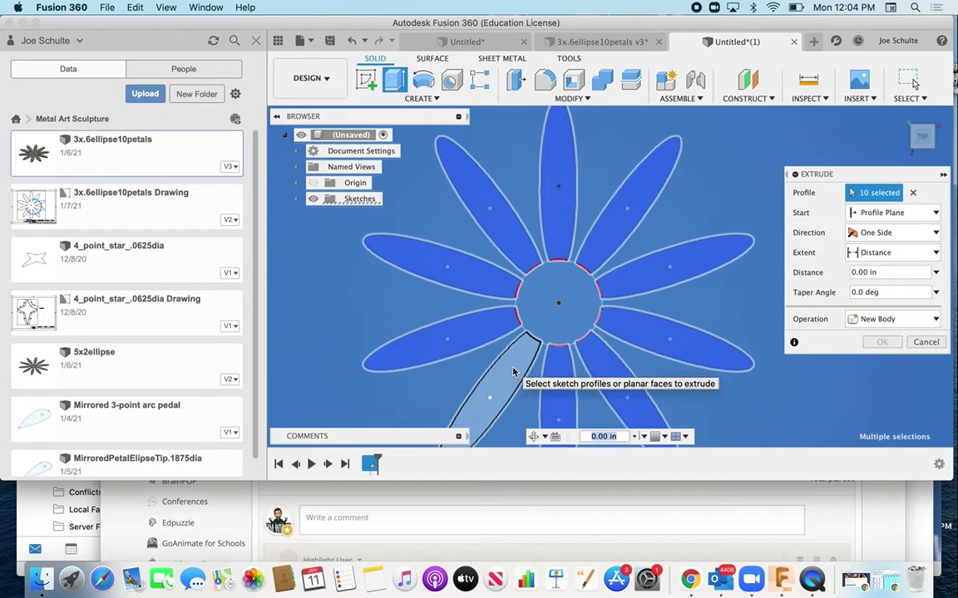
{"action": "left_click", "coordinate": [510, 374]}
{"action": "left_click", "coordinate": [536, 313]}
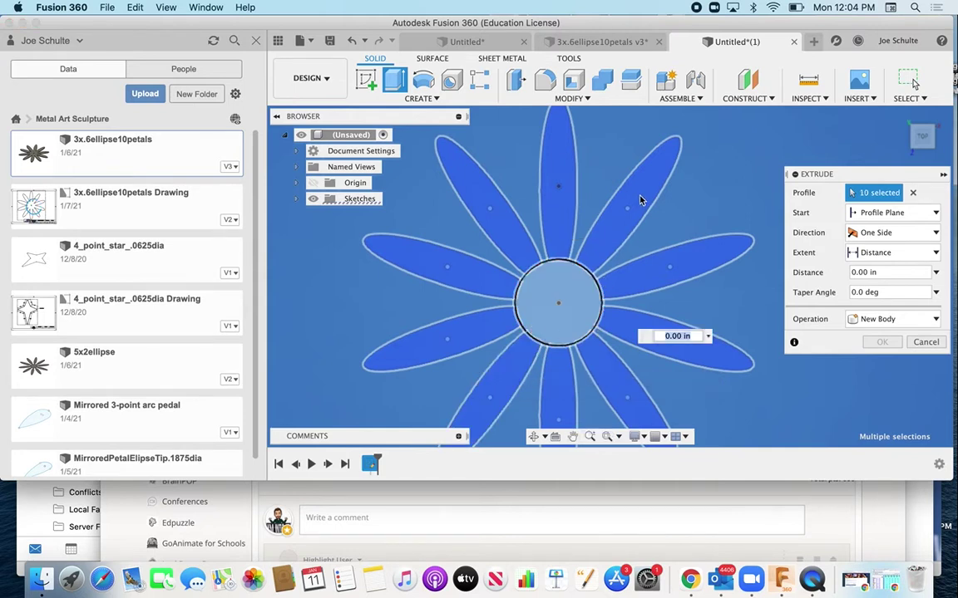
{"action": "left_click", "coordinate": [900, 121]}
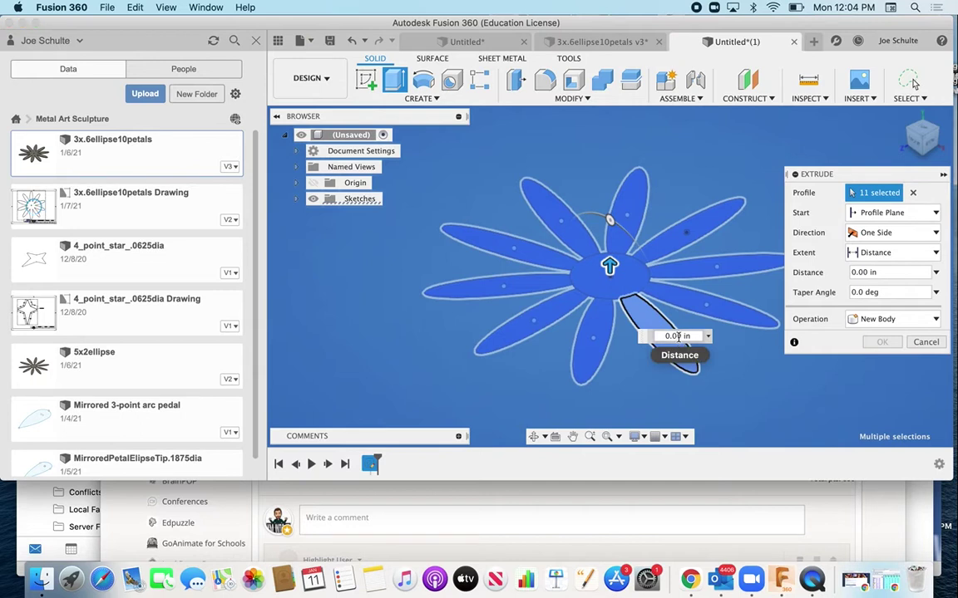
Extrude the flower sketch 0.125 in, joining petals and centre into one solid body.
{"action": "type", "text": ".125in"}
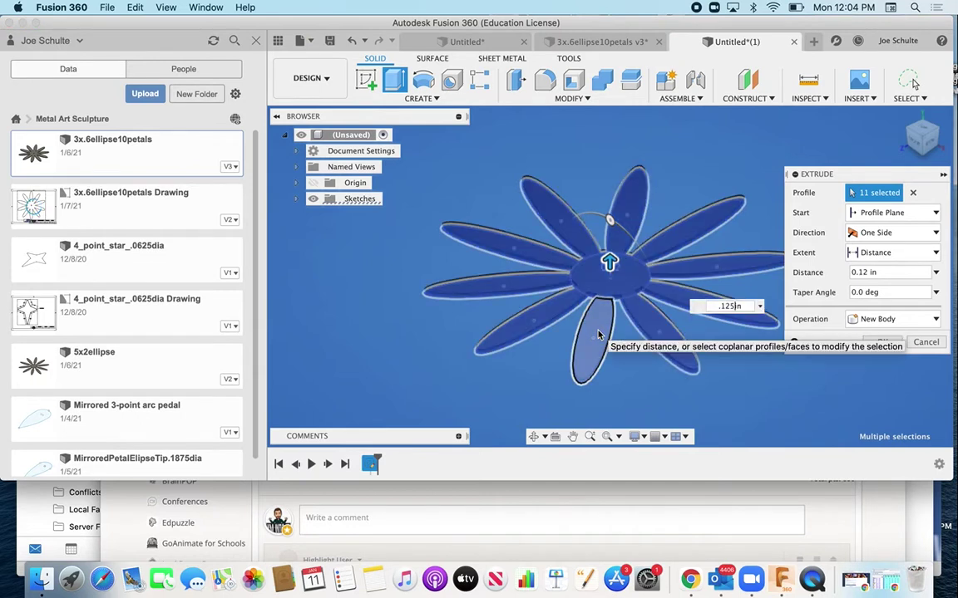
{"action": "type", "text": "5"}
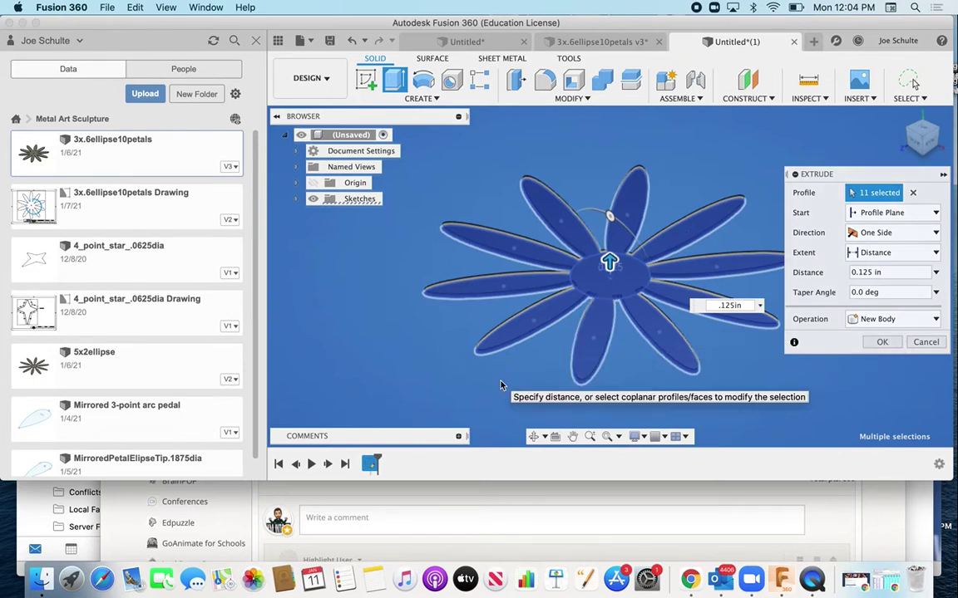
{"action": "key", "text": "Return"}
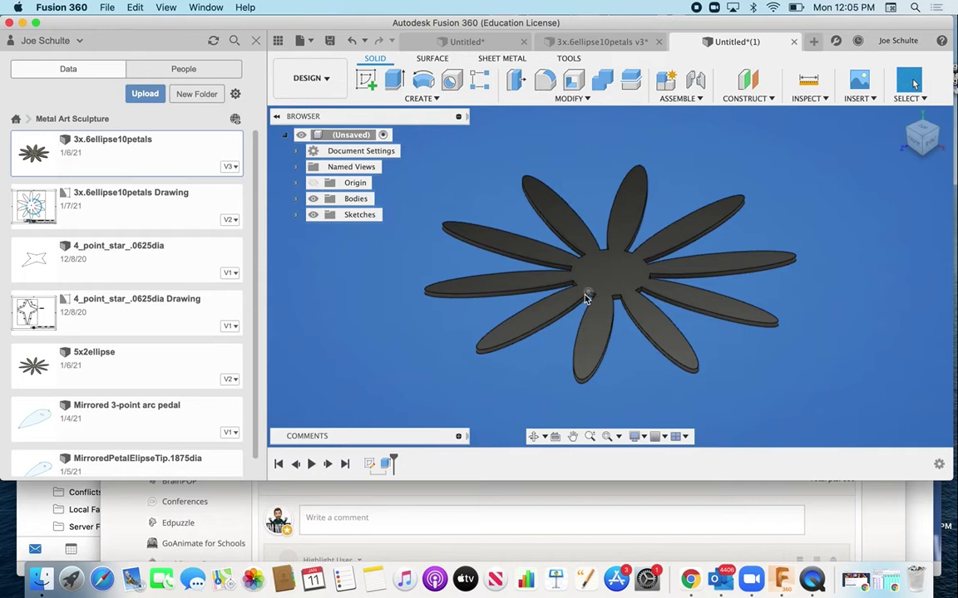
Start a Fillet and pick the vertical edges where the petals meet the centre.
{"action": "left_click", "coordinate": [568, 99]}
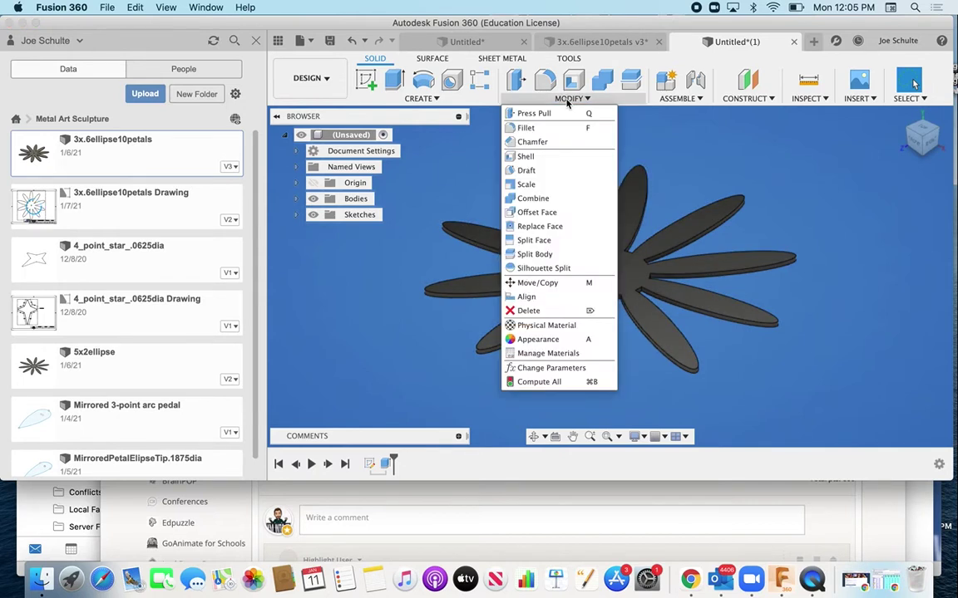
{"action": "left_click", "coordinate": [534, 131]}
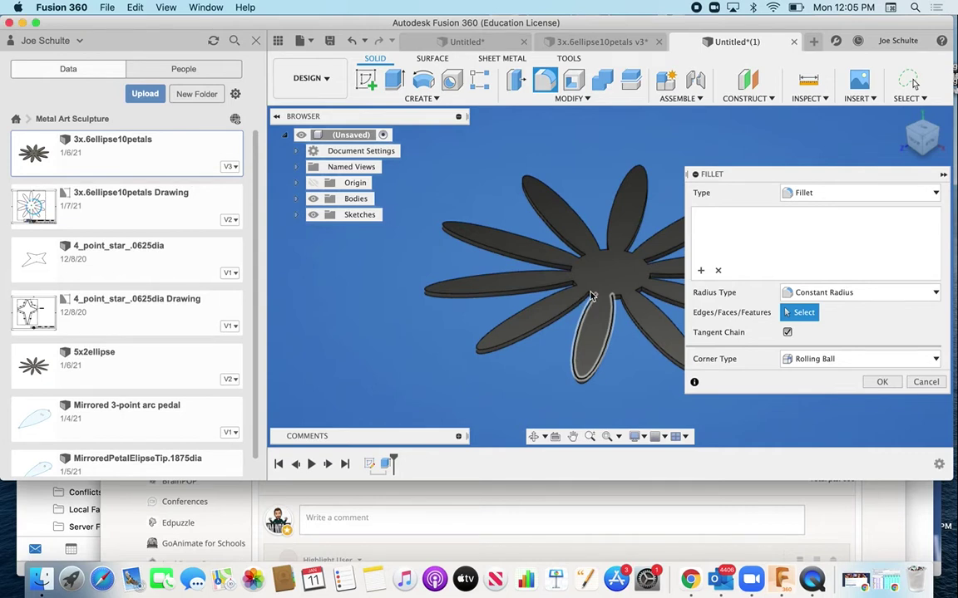
{"action": "scroll", "coordinate": [591, 303], "scroll_direction": "up", "scroll_amount": 5}
{"action": "scroll", "coordinate": [590, 297], "scroll_direction": "up", "scroll_amount": 2}
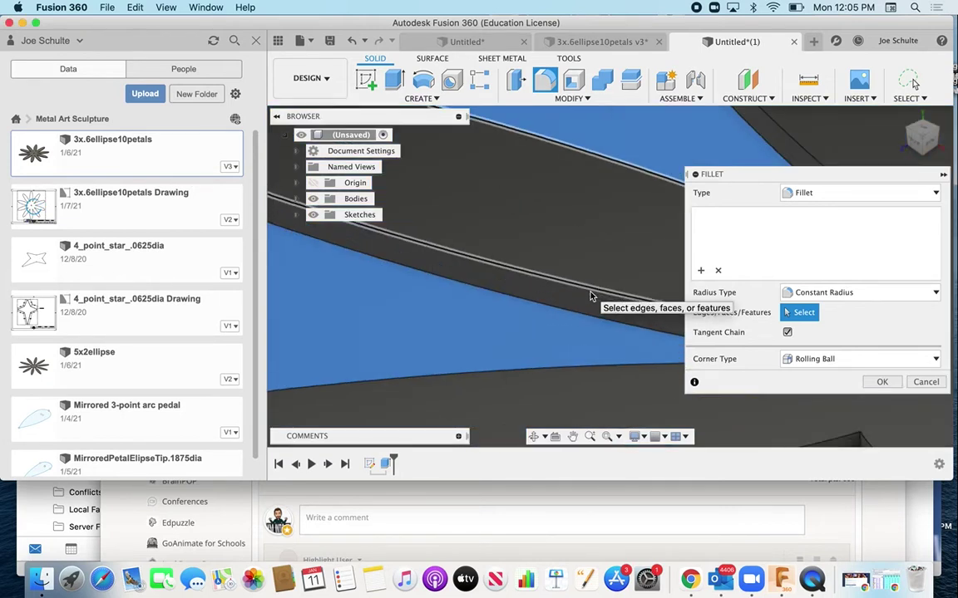
{"action": "scroll", "coordinate": [591, 297], "scroll_direction": "down", "scroll_amount": 3}
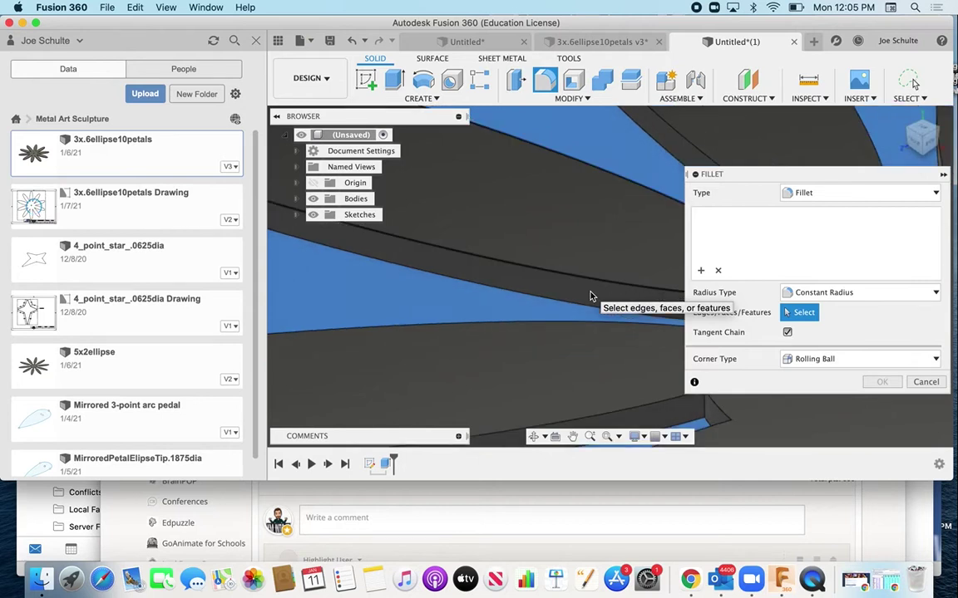
{"action": "scroll", "coordinate": [590, 296], "scroll_direction": "down", "scroll_amount": 3}
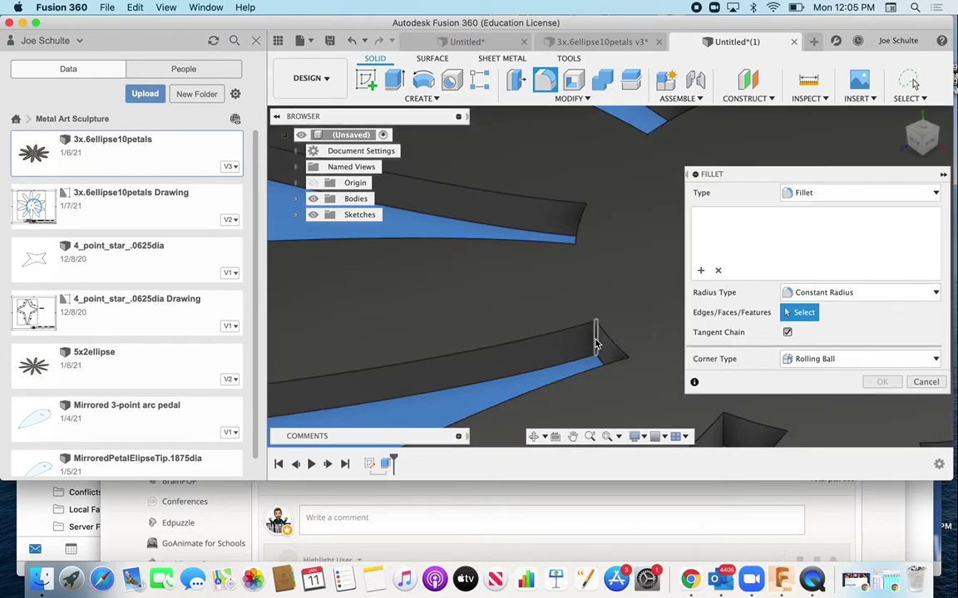
{"action": "left_click", "coordinate": [595, 342]}
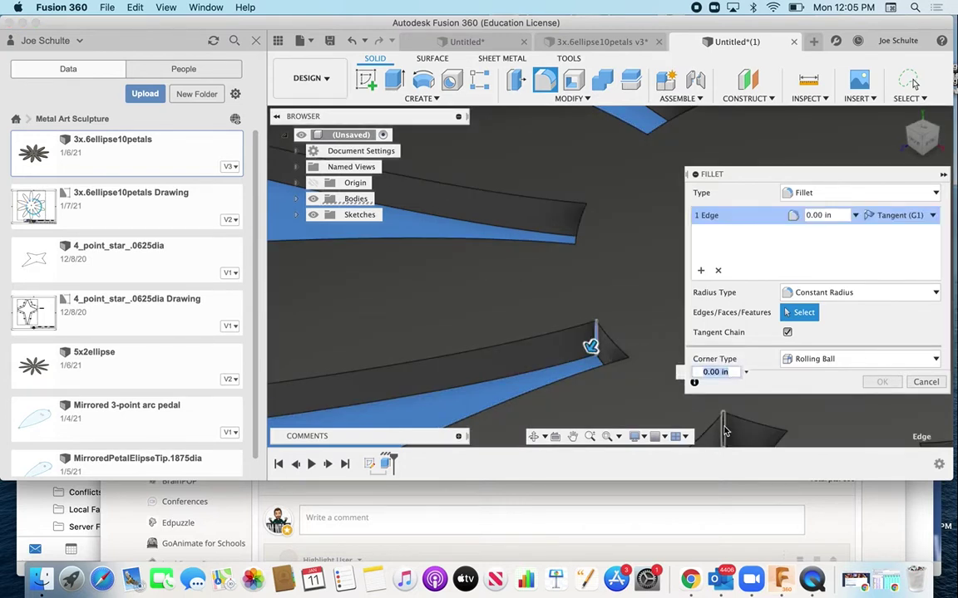
{"action": "left_click", "coordinate": [723, 429]}
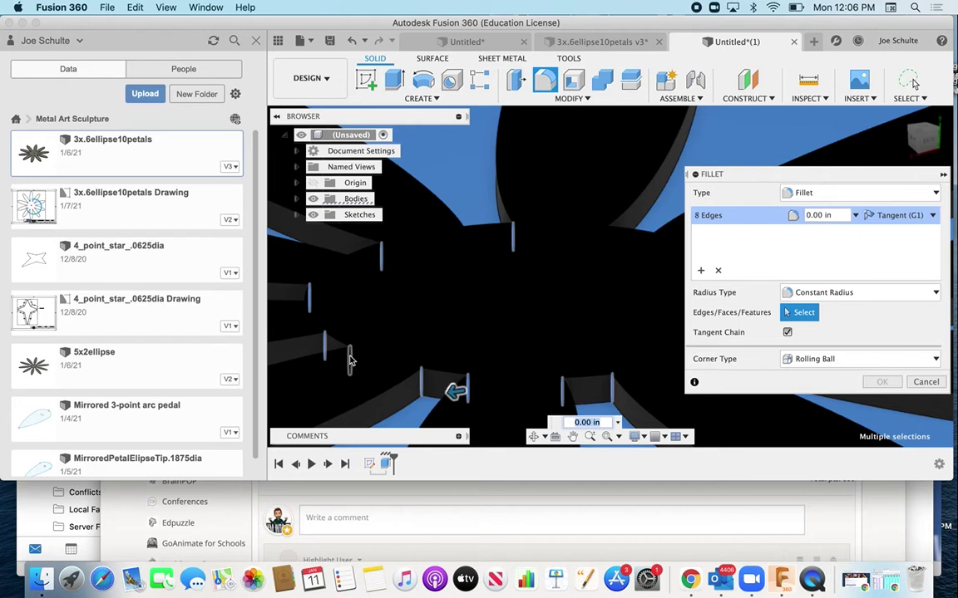
Add the last petal edge and apply a 0.10 in fillet, then return to the home view.
{"action": "left_click", "coordinate": [307, 303]}
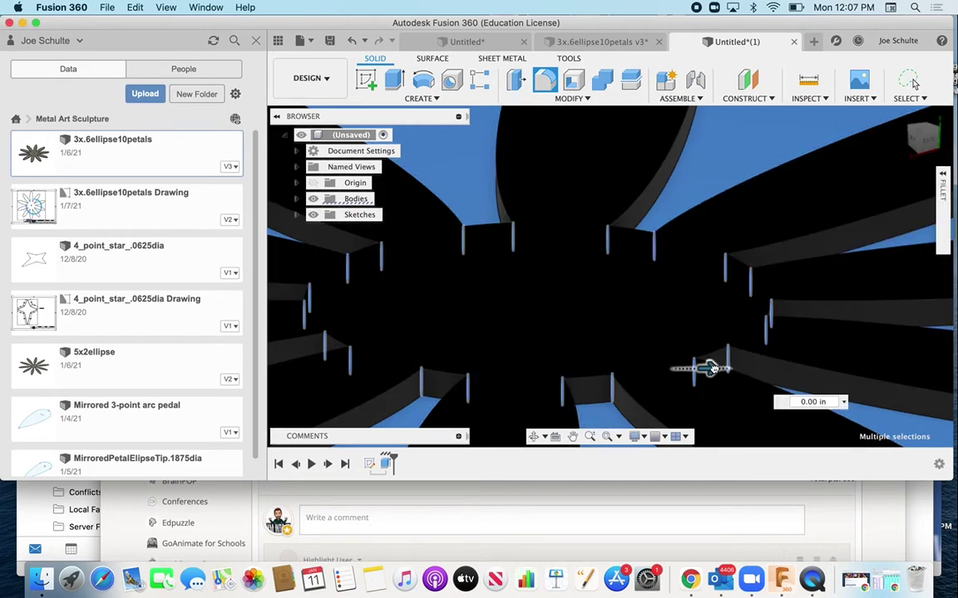
{"action": "left_click_drag", "start_coordinate": [710, 369], "coordinate": [715, 368]}
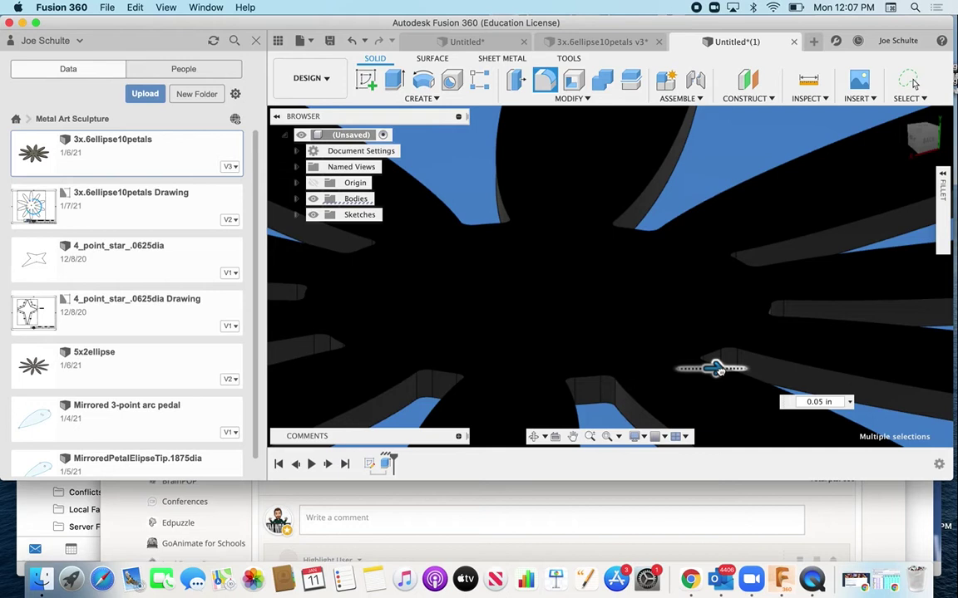
{"action": "left_click_drag", "start_coordinate": [717, 370], "coordinate": [721, 370]}
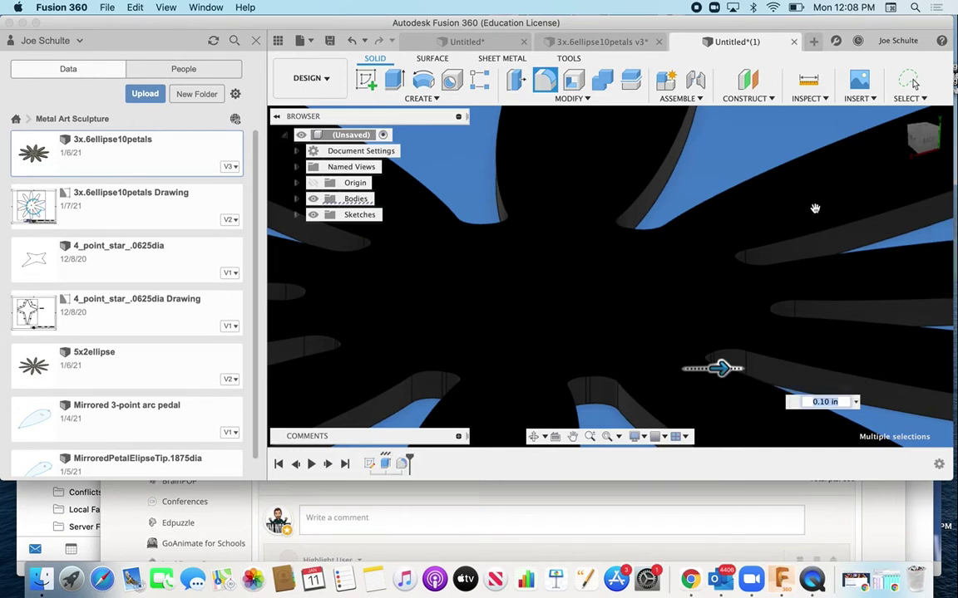
{"action": "key", "text": "Return"}
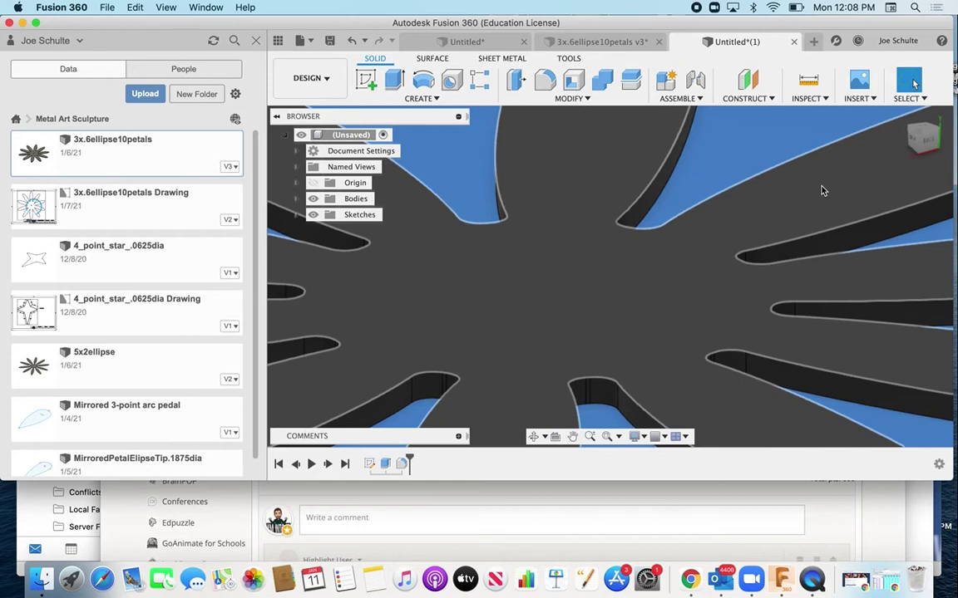
{"action": "left_click", "coordinate": [902, 118]}
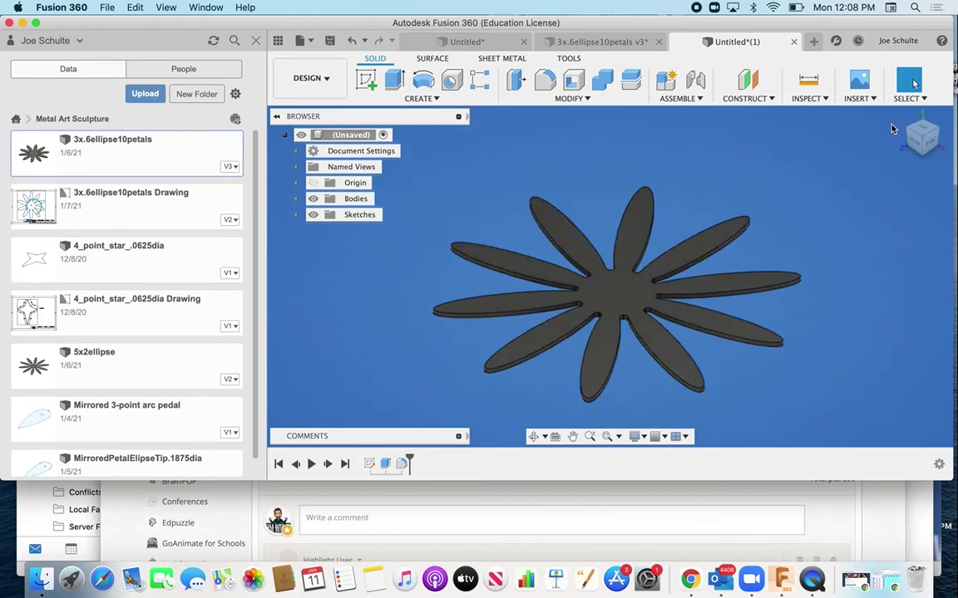
View the flower straight down from the Top and bring up the Save dialog.
{"action": "left_click", "coordinate": [922, 131]}
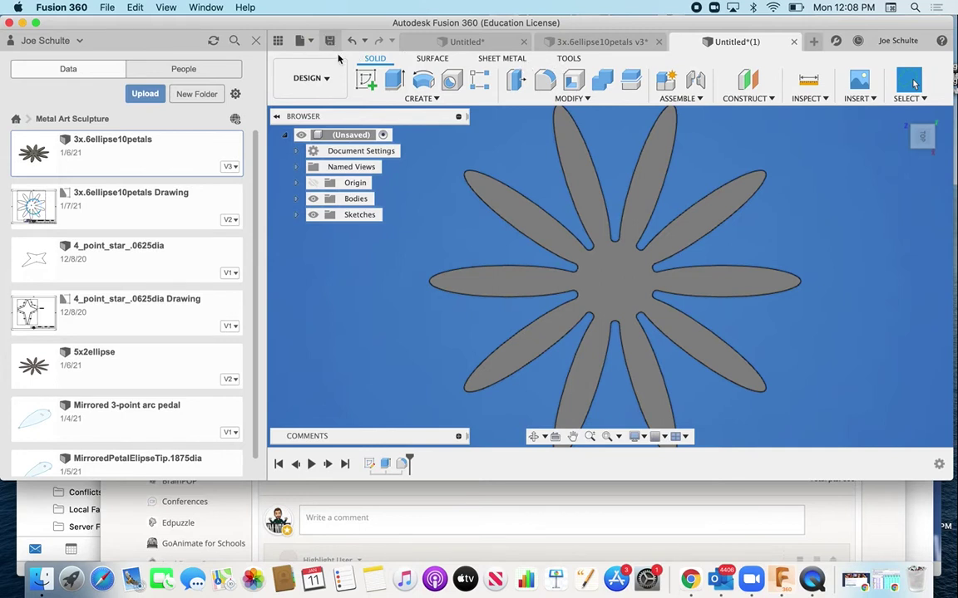
{"action": "key", "text": "super+s"}
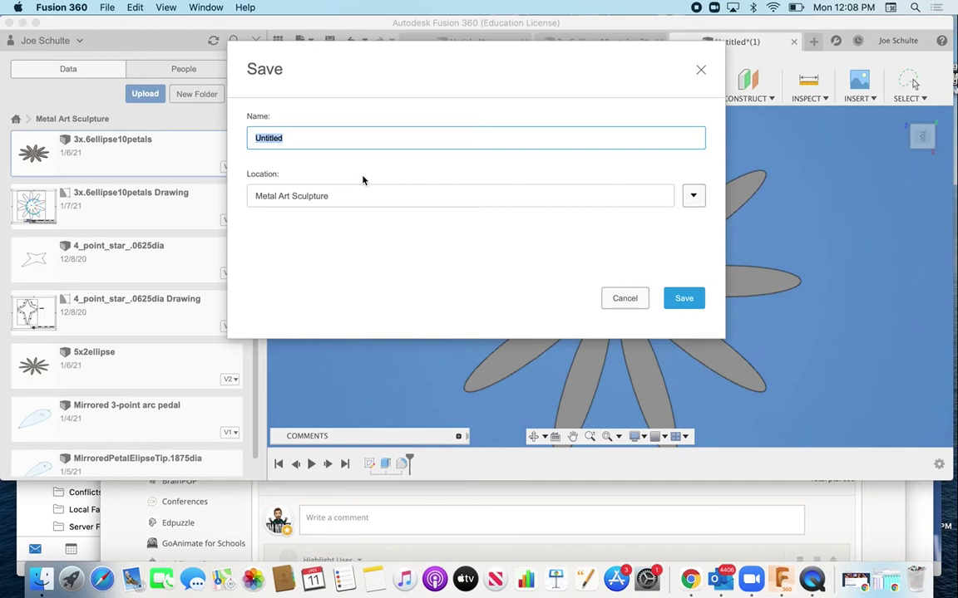
Save the design as '4x.8ellipseflower' in the Metal Art Sculpture project.
{"action": "type", "text": "4x.8ellipseflower"}
{"action": "left_click", "coordinate": [675, 298]}
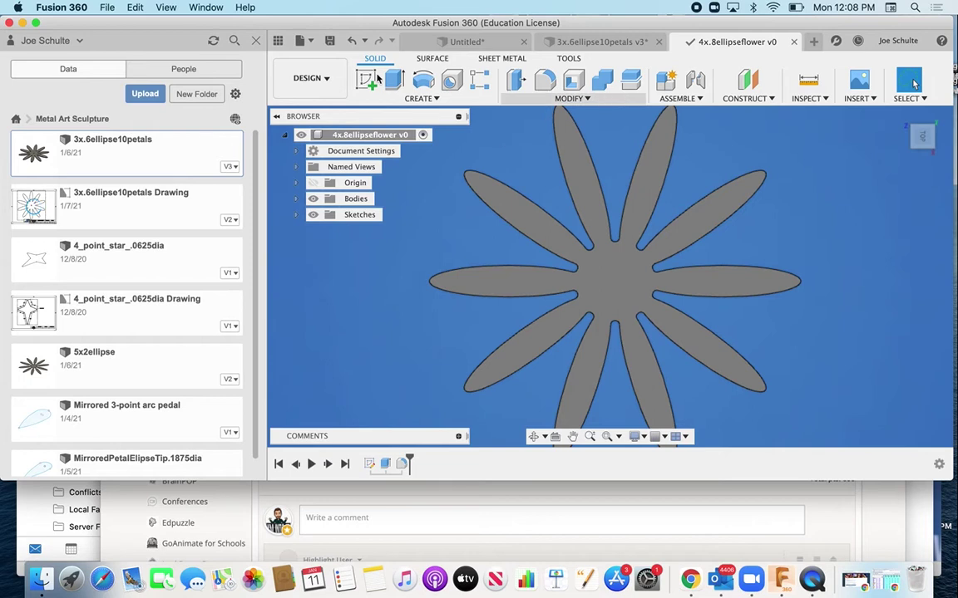
{"action": "left_click", "coordinate": [302, 41]}
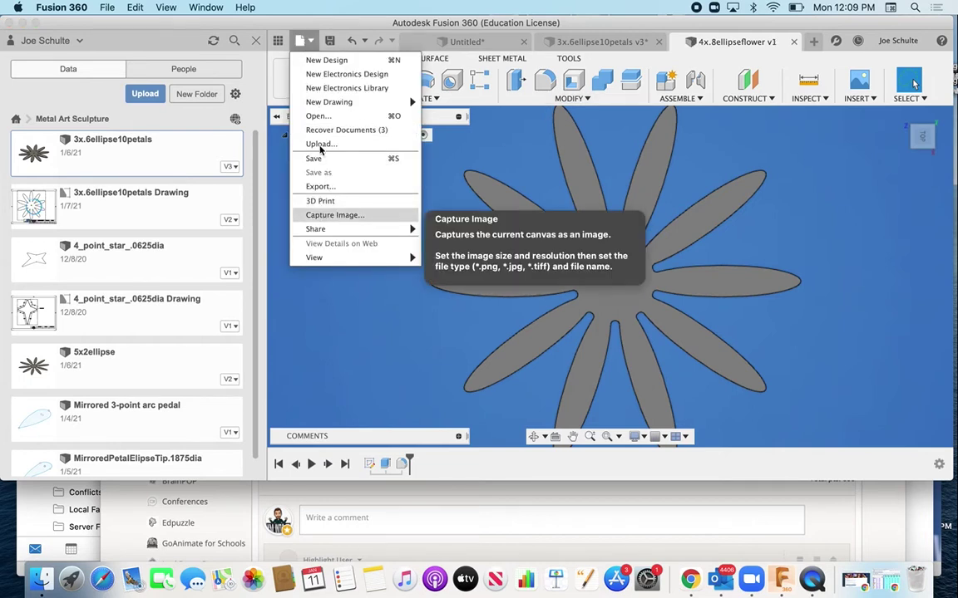
Create a new drawing from the design using the A-sized Sheet ASME Standard Inches template.
{"action": "mouse_move", "coordinate": [318, 103]}
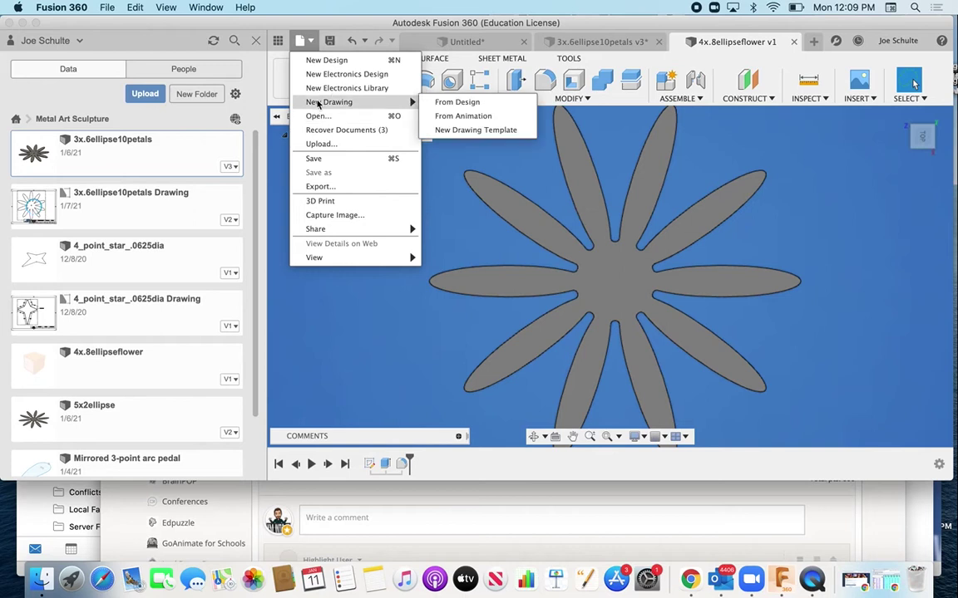
{"action": "left_click", "coordinate": [457, 102]}
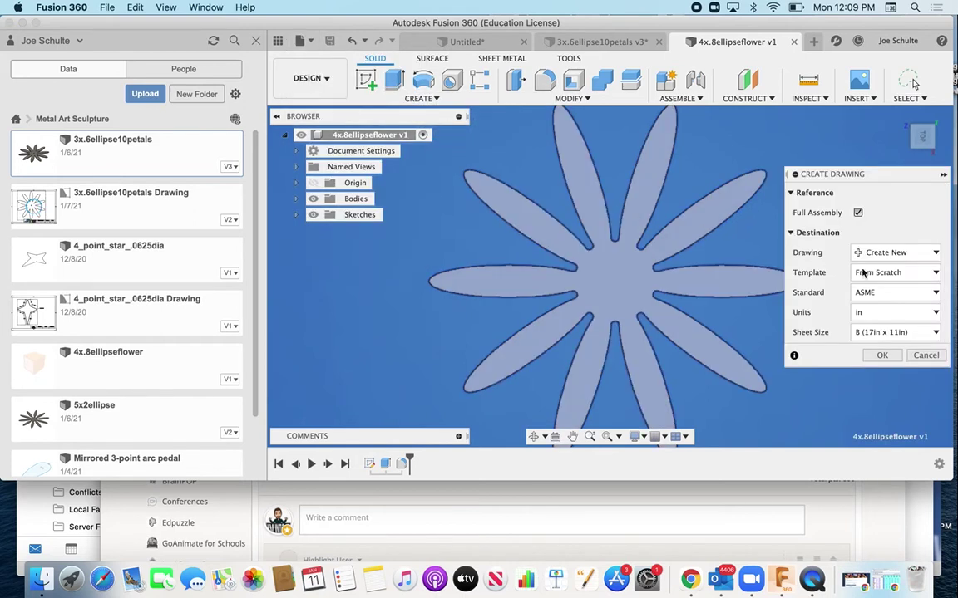
{"action": "left_click", "coordinate": [874, 273]}
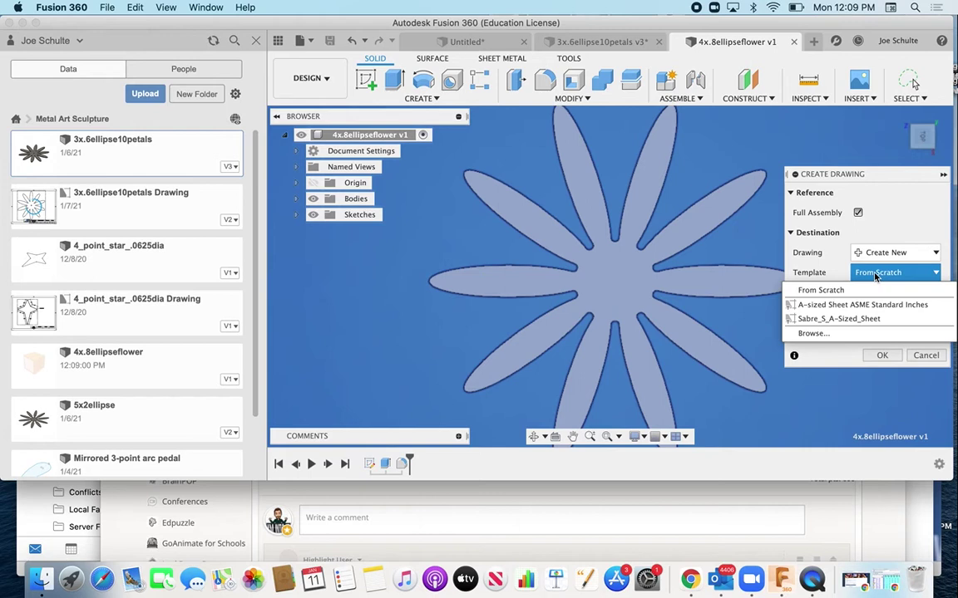
{"action": "left_click", "coordinate": [873, 306]}
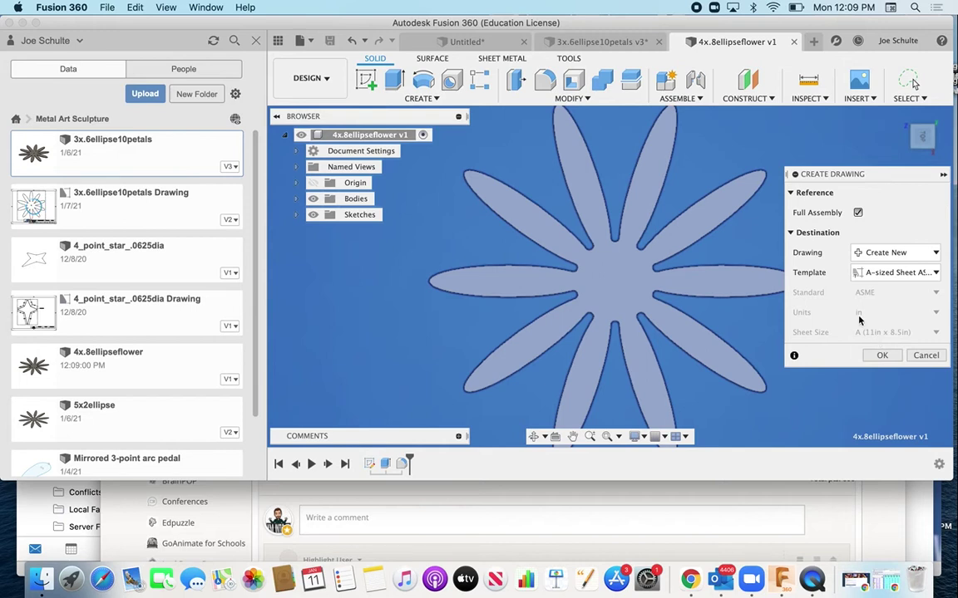
{"action": "left_click", "coordinate": [876, 356]}
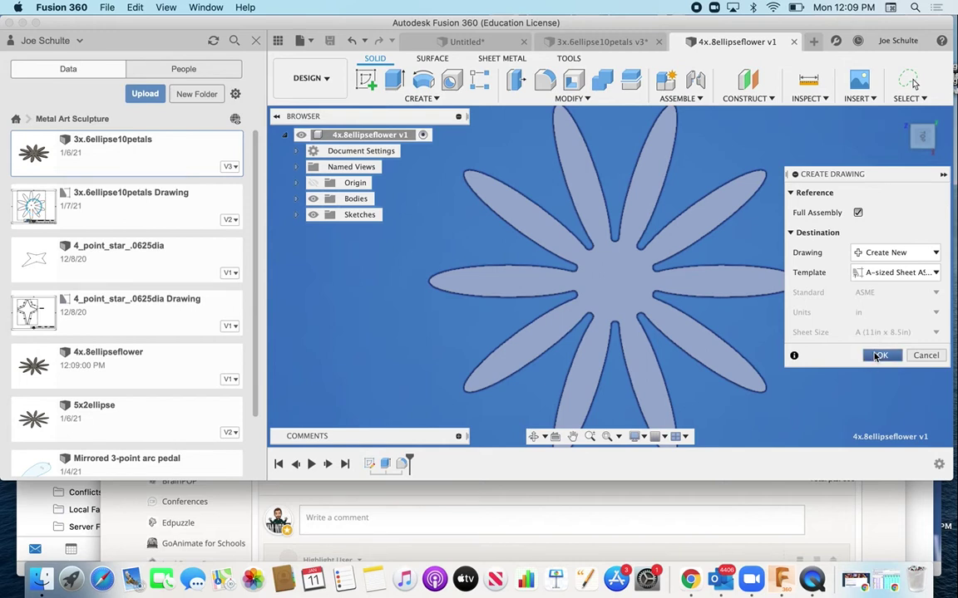
{"action": "left_click", "coordinate": [880, 355]}
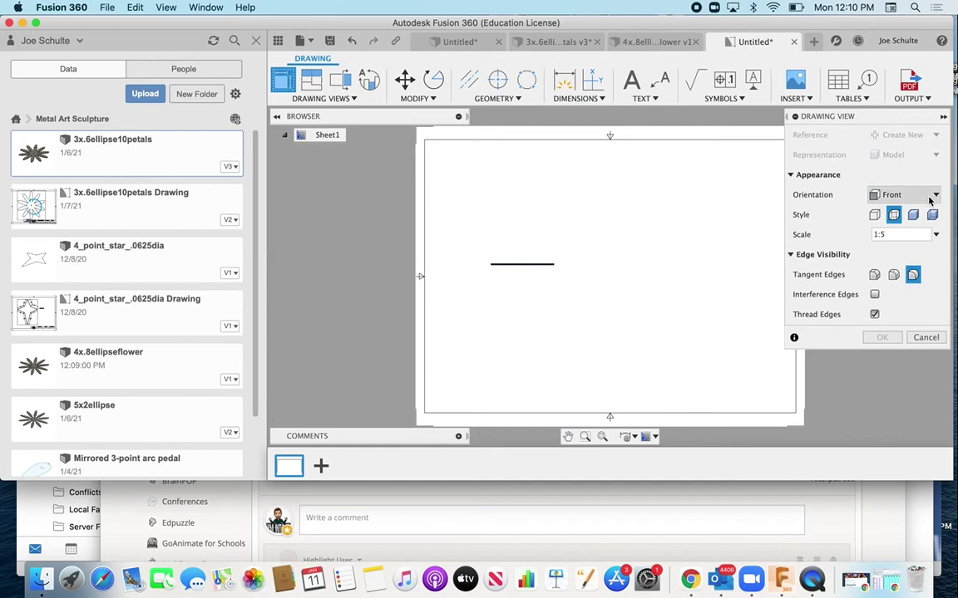
Set the base view to Top orientation at 1:1.5 scale, centred on the sheet.
{"action": "left_click", "coordinate": [936, 196]}
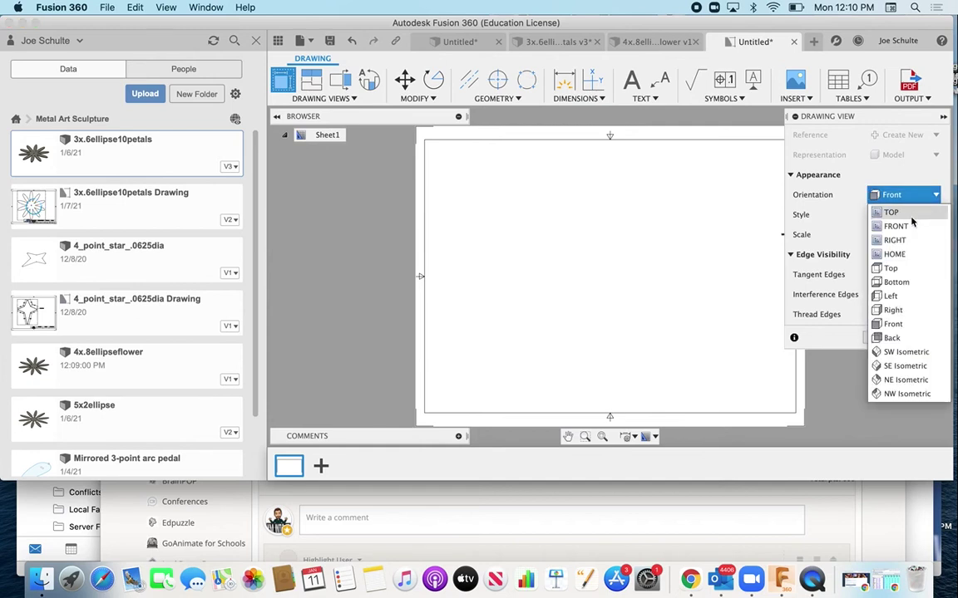
{"action": "left_click", "coordinate": [890, 200]}
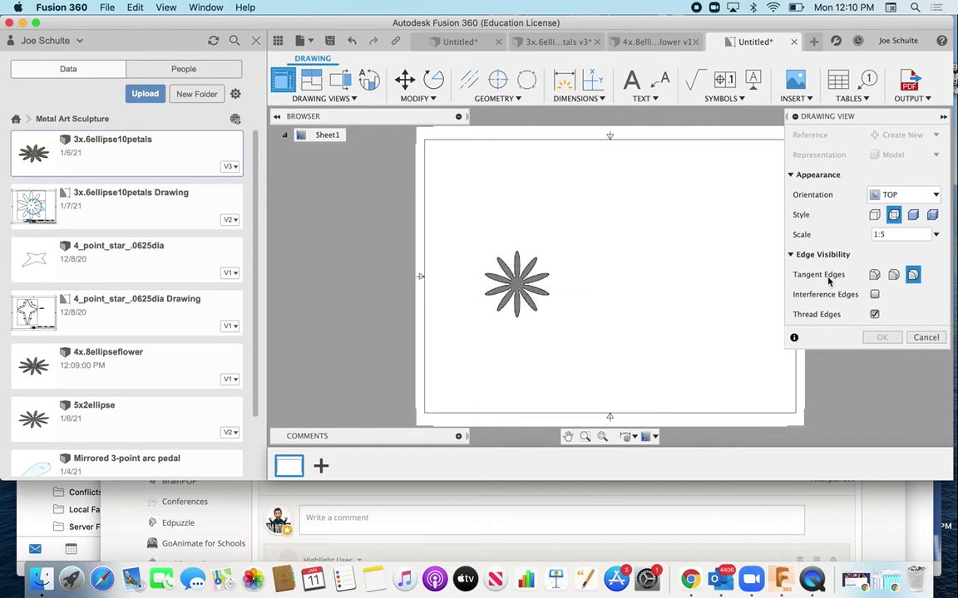
{"action": "left_click", "coordinate": [936, 236]}
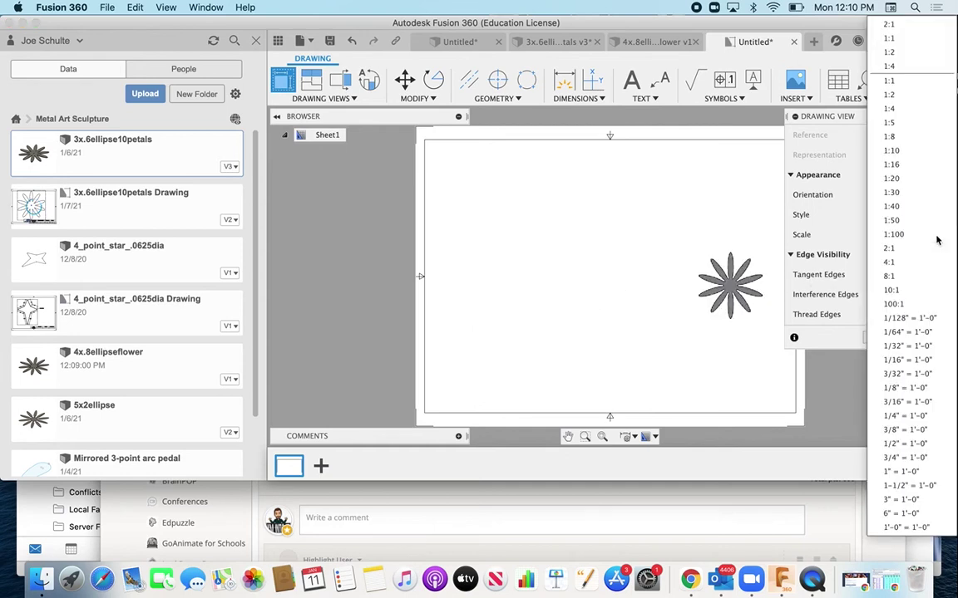
{"action": "left_click", "coordinate": [888, 82]}
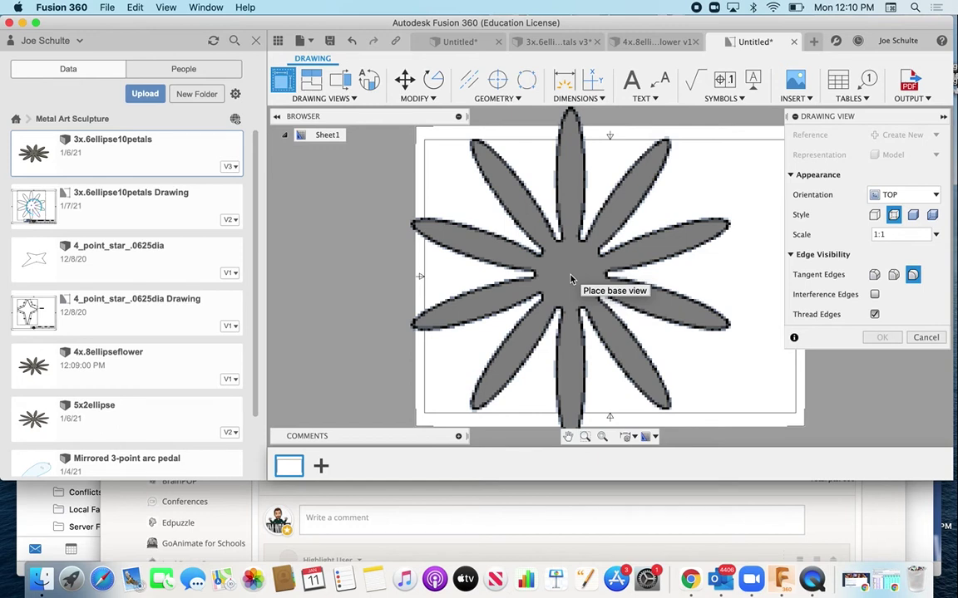
{"action": "left_click", "coordinate": [934, 235]}
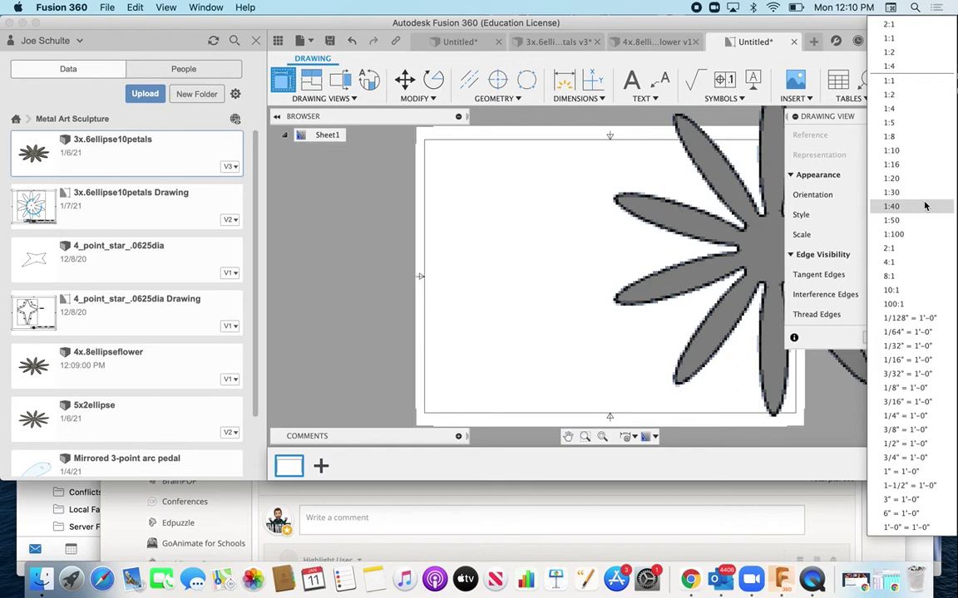
{"action": "left_click", "coordinate": [893, 95]}
{"action": "left_click", "coordinate": [570, 222]}
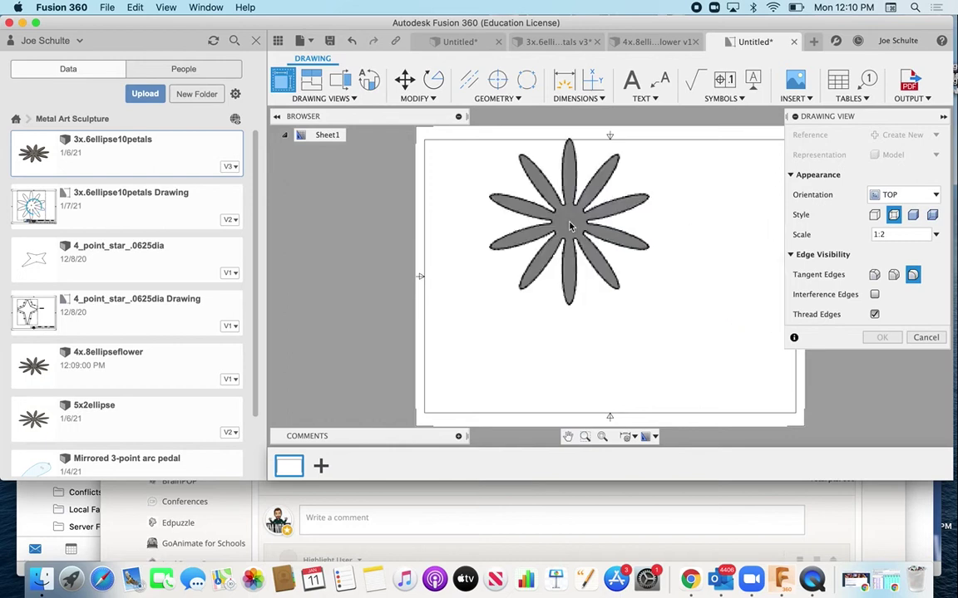
{"action": "left_click", "coordinate": [886, 234]}
{"action": "key", "text": "BackSpace"}
{"action": "key", "text": "BackSpace"}
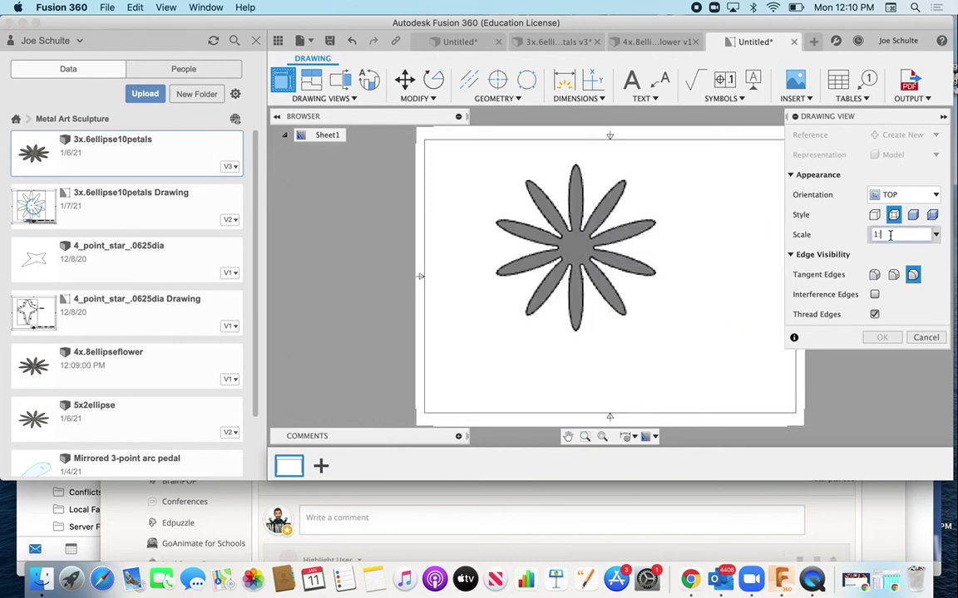
{"action": "type", "text": ":1.5"}
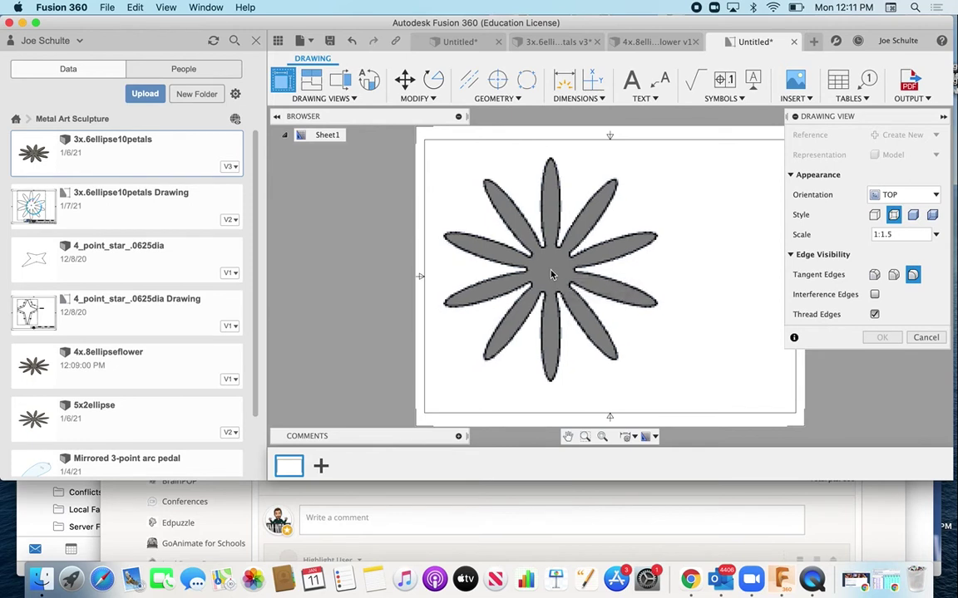
Place the flower's top view on the sheet with a chosen style, then return to 4x.8ellipseflower.
{"action": "left_click", "coordinate": [550, 274]}
{"action": "left_click", "coordinate": [872, 339]}
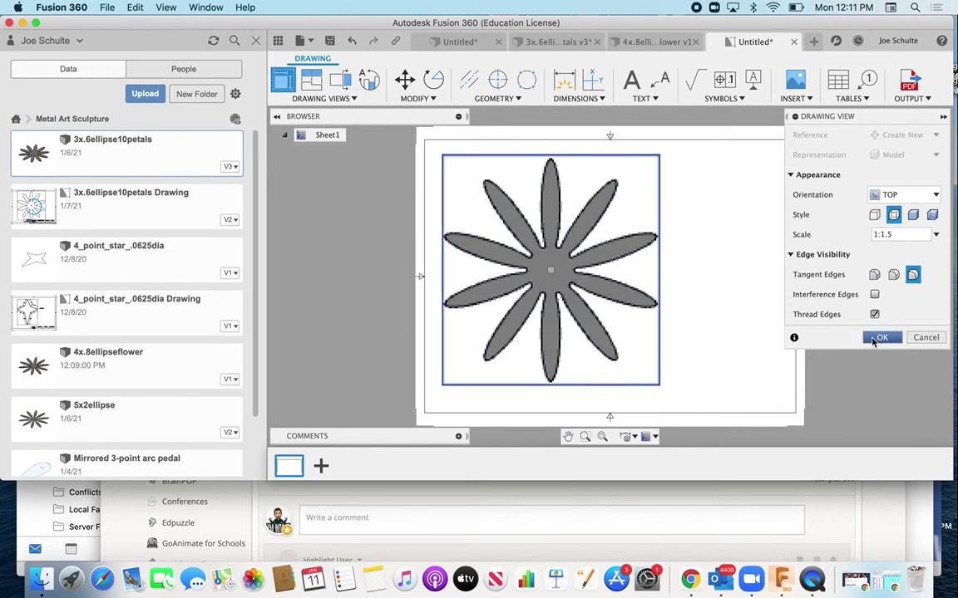
{"action": "left_click", "coordinate": [930, 215]}
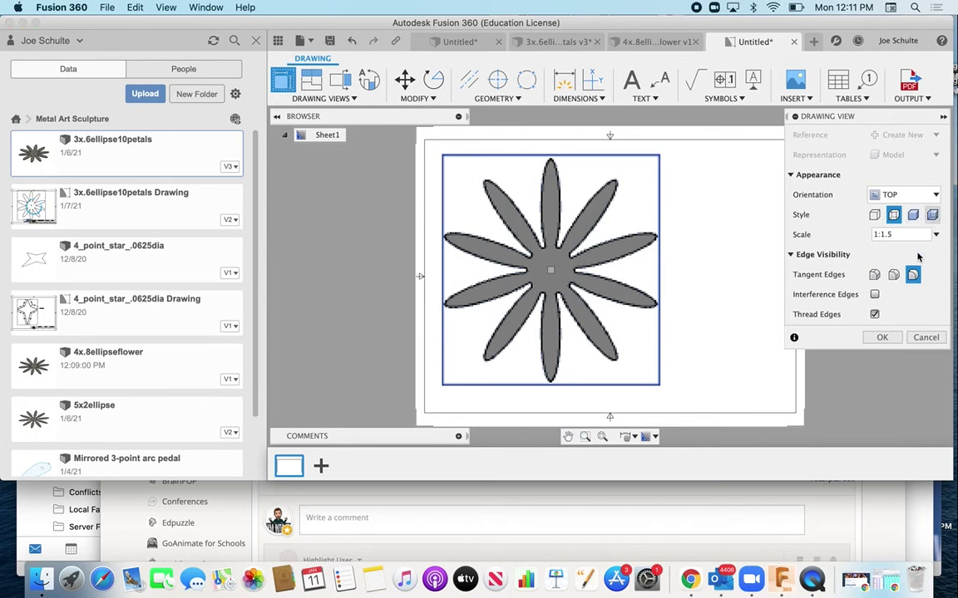
{"action": "left_click", "coordinate": [883, 339]}
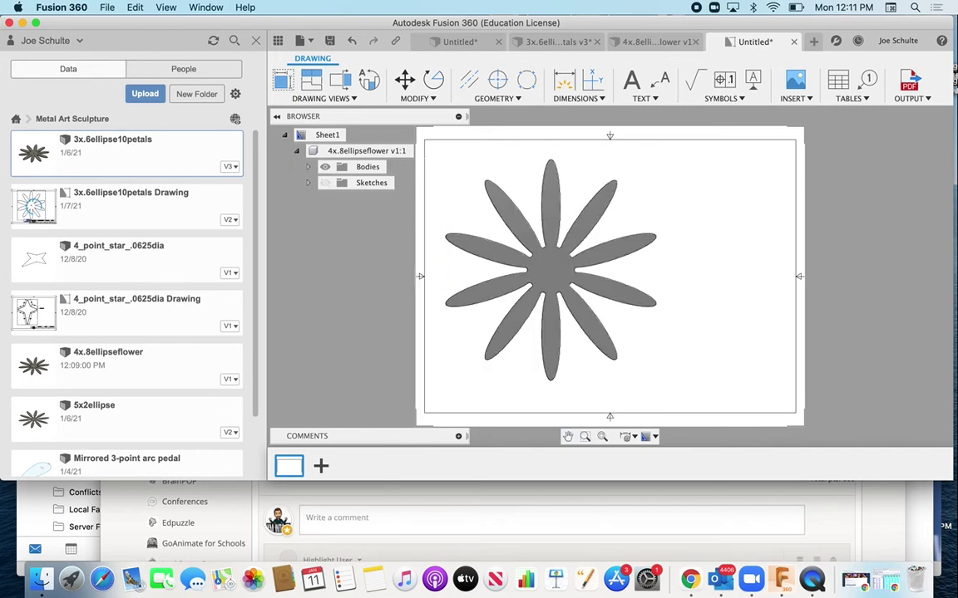
{"action": "left_click", "coordinate": [526, 191]}
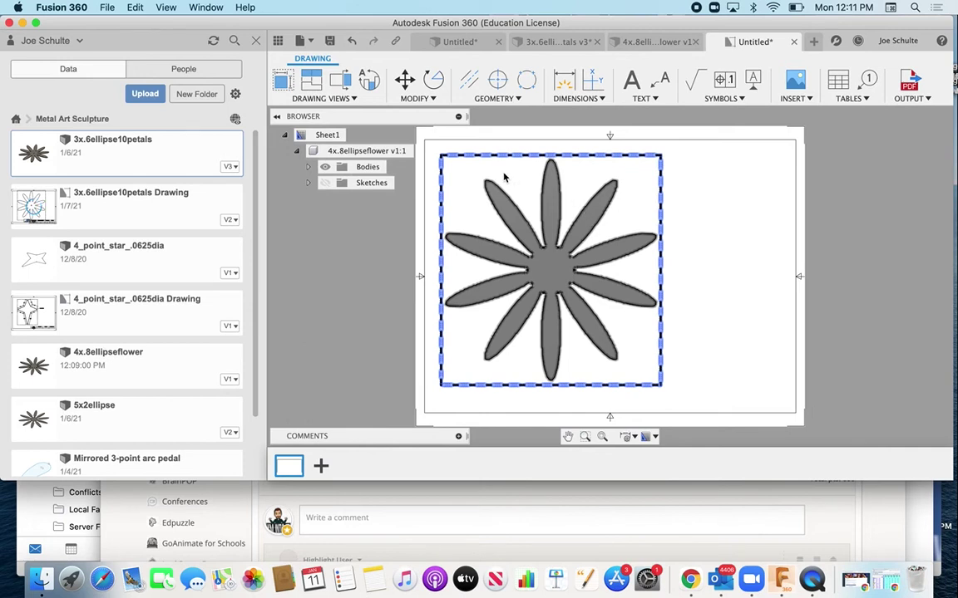
{"action": "left_click", "coordinate": [681, 234]}
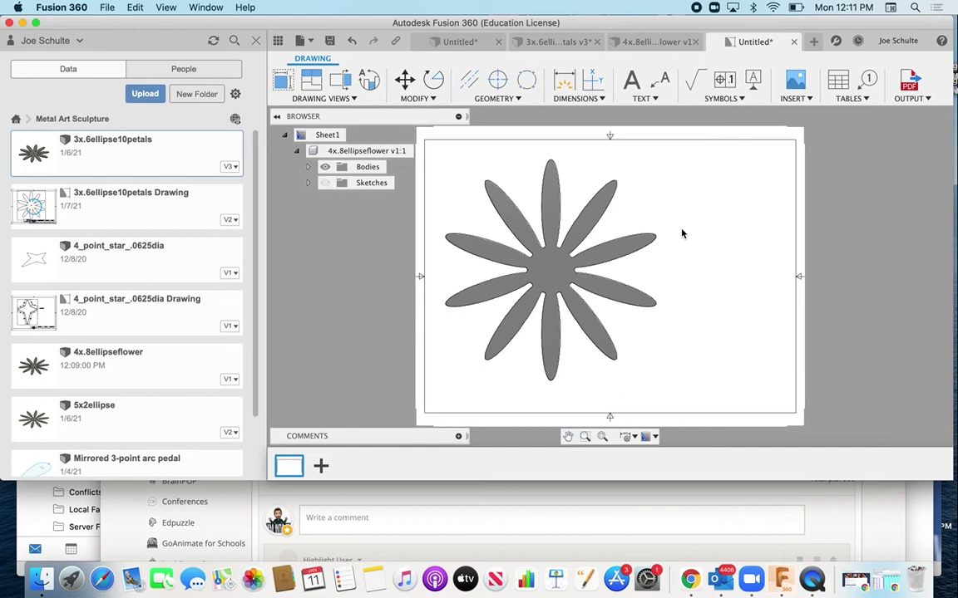
{"action": "left_click", "coordinate": [650, 43]}
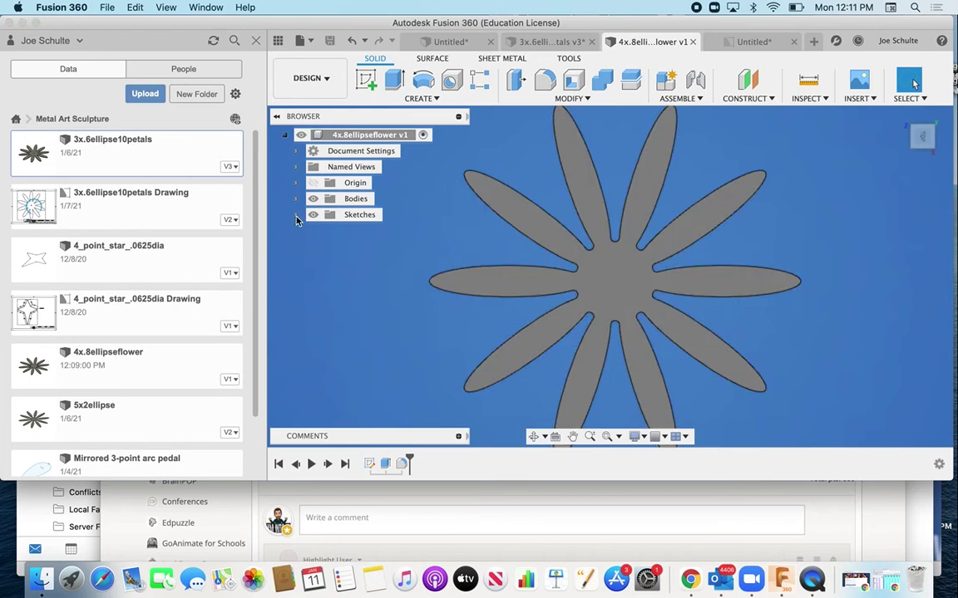
Choose Save As DXF for Sketch1 from the Browser's Sketches folder.
{"action": "left_click", "coordinate": [296, 215]}
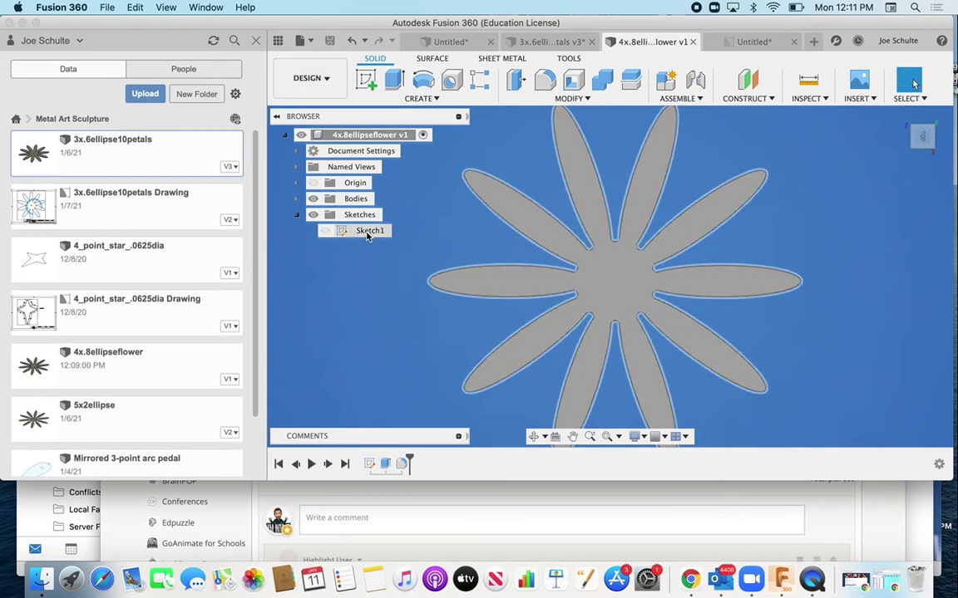
{"action": "right_click", "coordinate": [366, 235]}
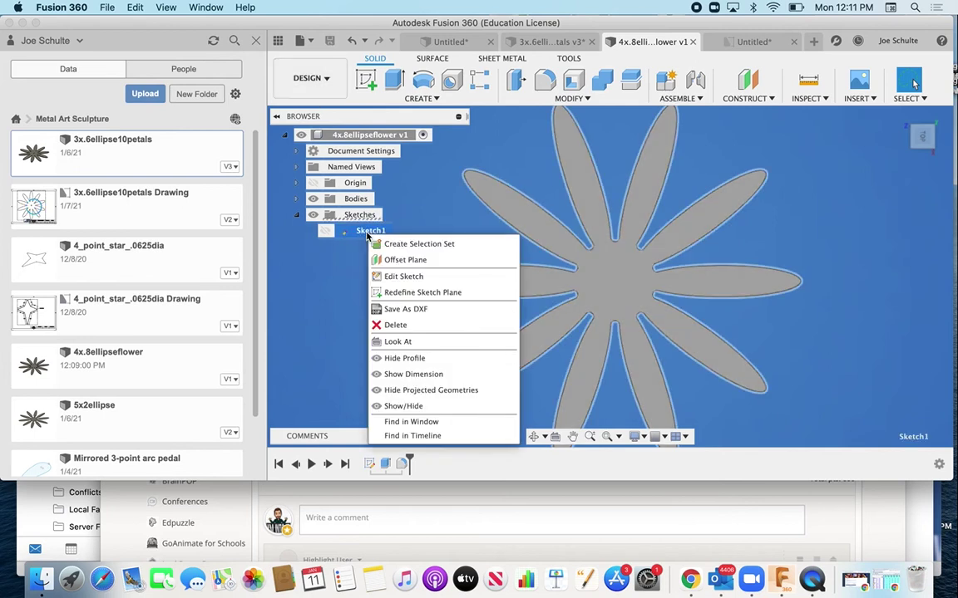
{"action": "left_click", "coordinate": [390, 310]}
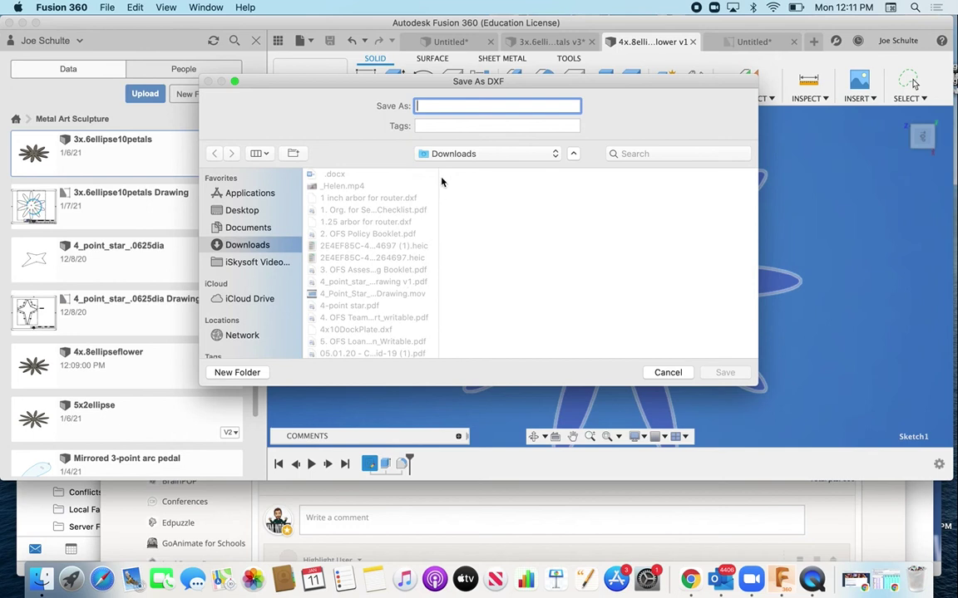
Save Sketch1 as a DXF in Downloads, named with a surname followed by 'FlowerV1'.
{"action": "type", "text": "Schulte"}
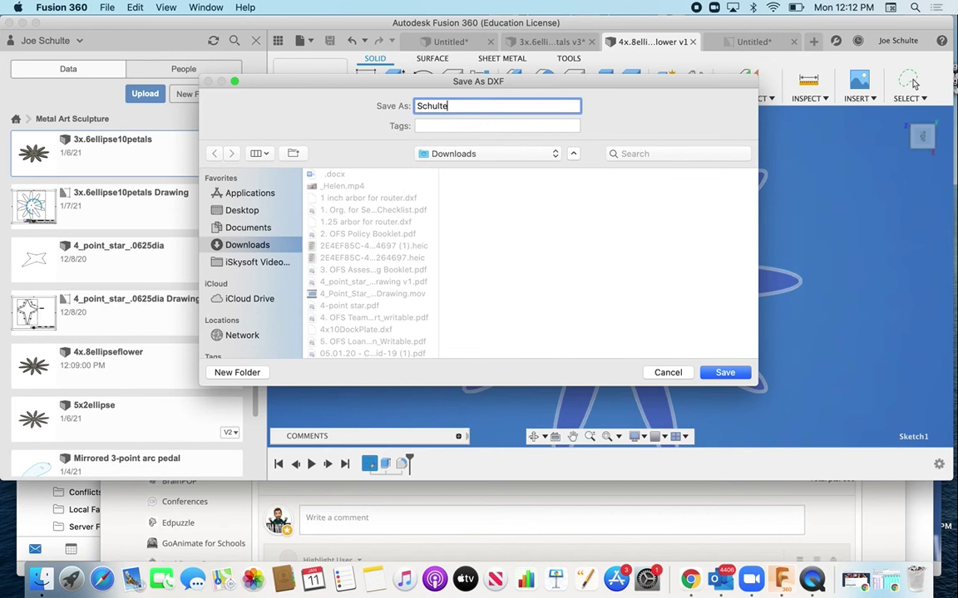
{"action": "type", "text": "FlowerV1"}
{"action": "left_click", "coordinate": [724, 372]}
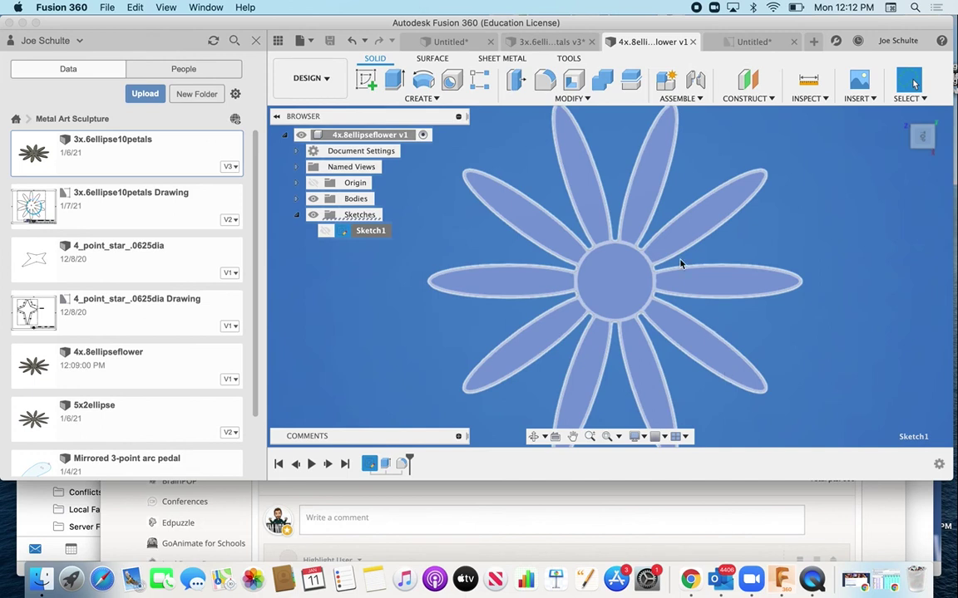